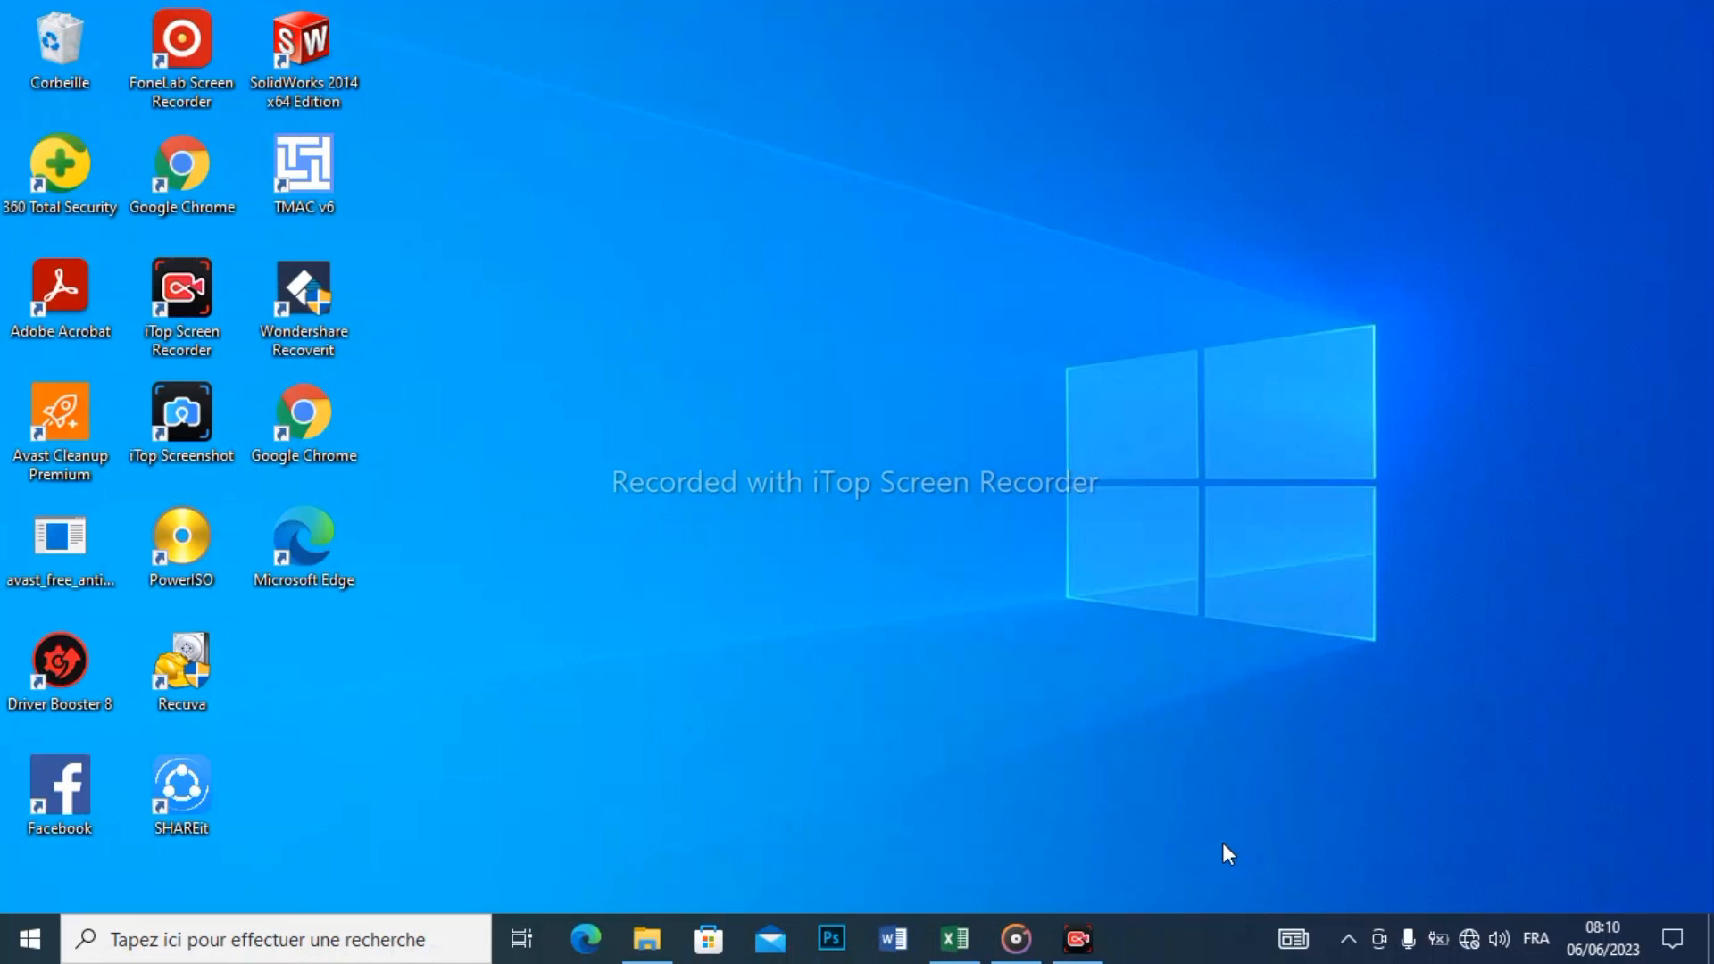
Step: Switch to Excel and insert a 2D clustered column chart from the country population data in A2:E5
click(959, 938)
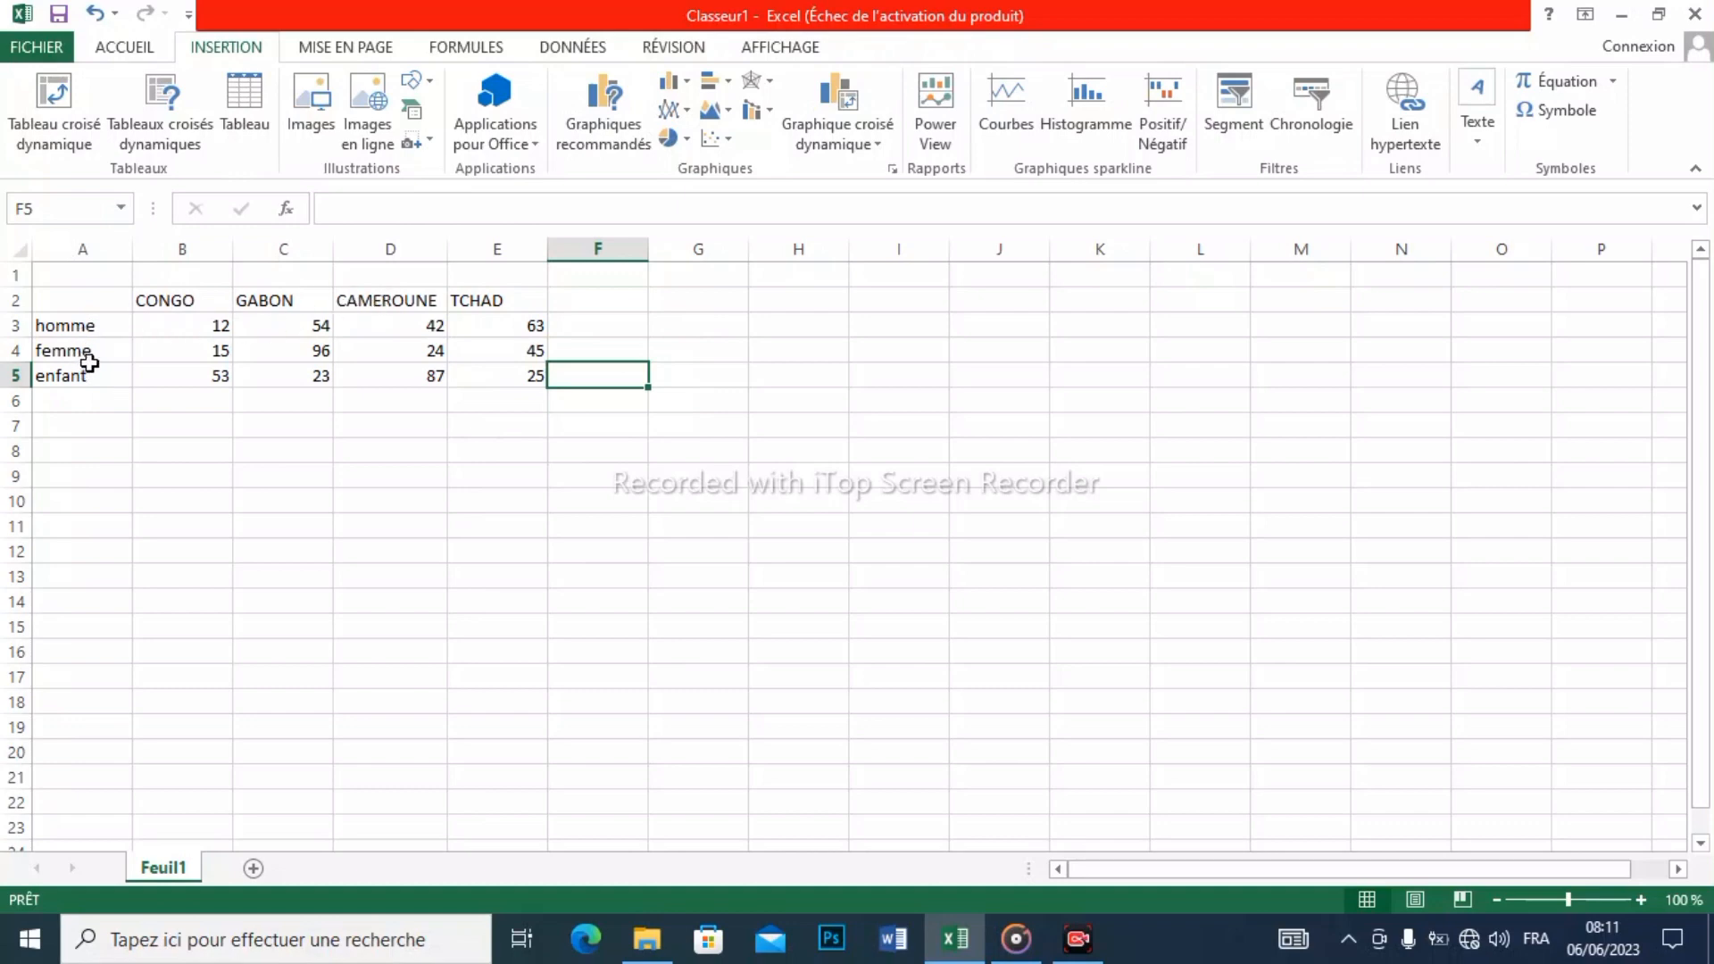
click(80, 299)
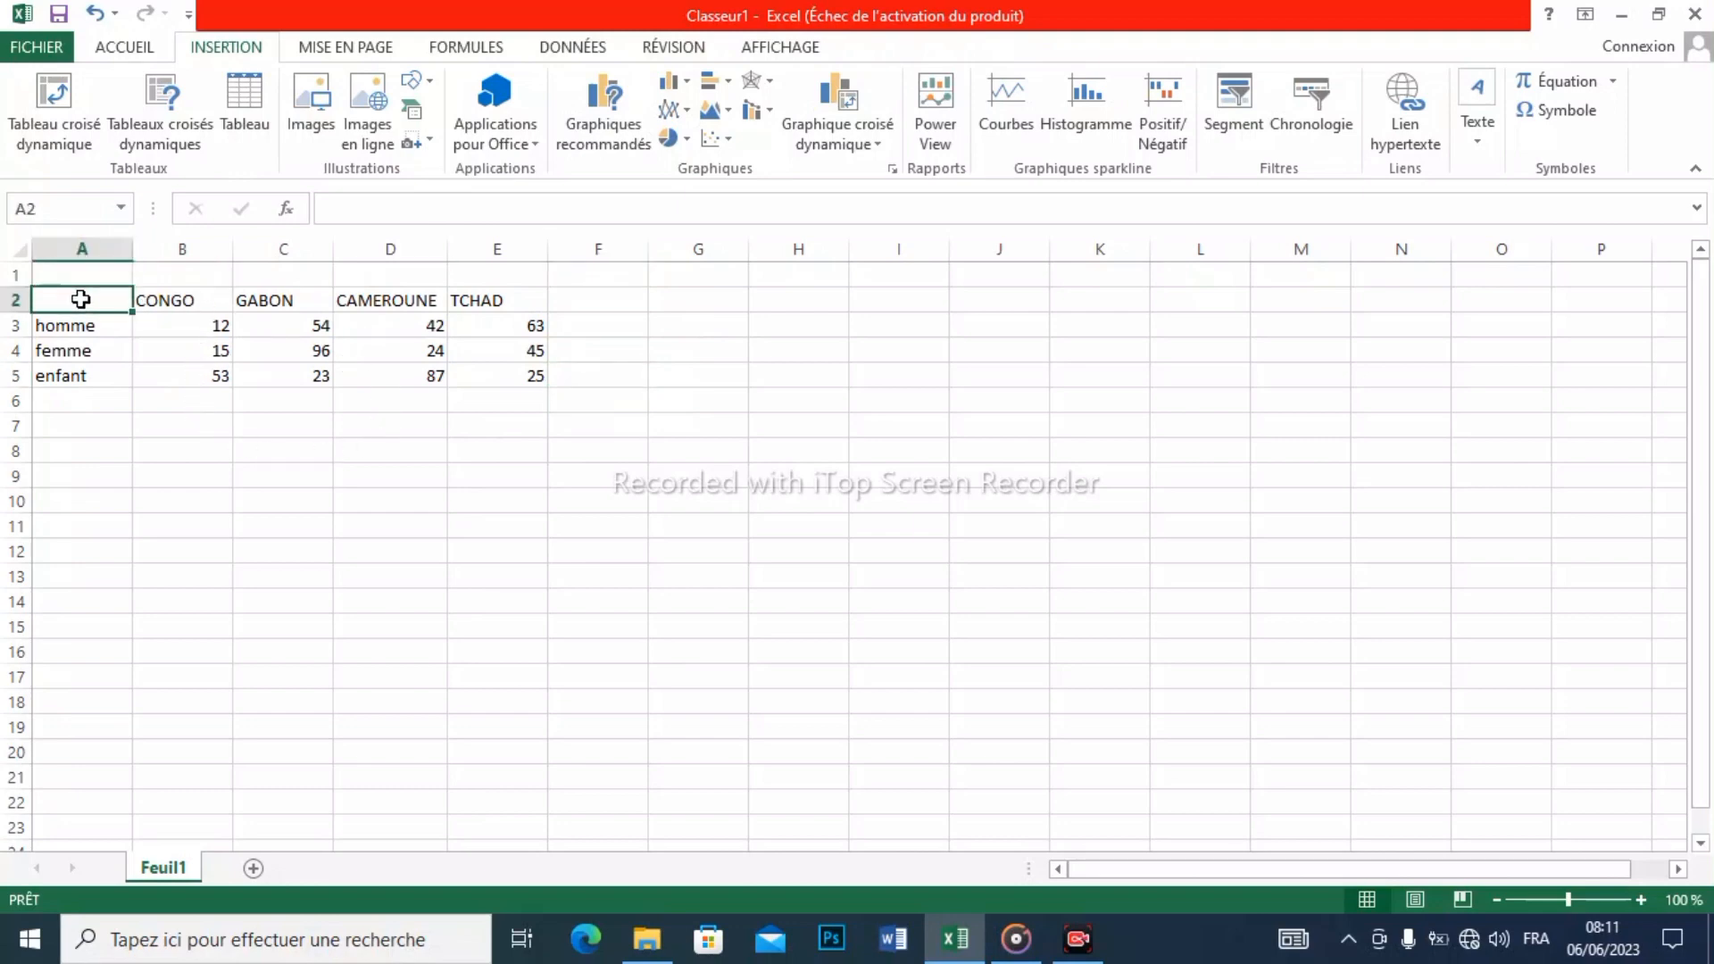
drag(81, 299, 524, 371)
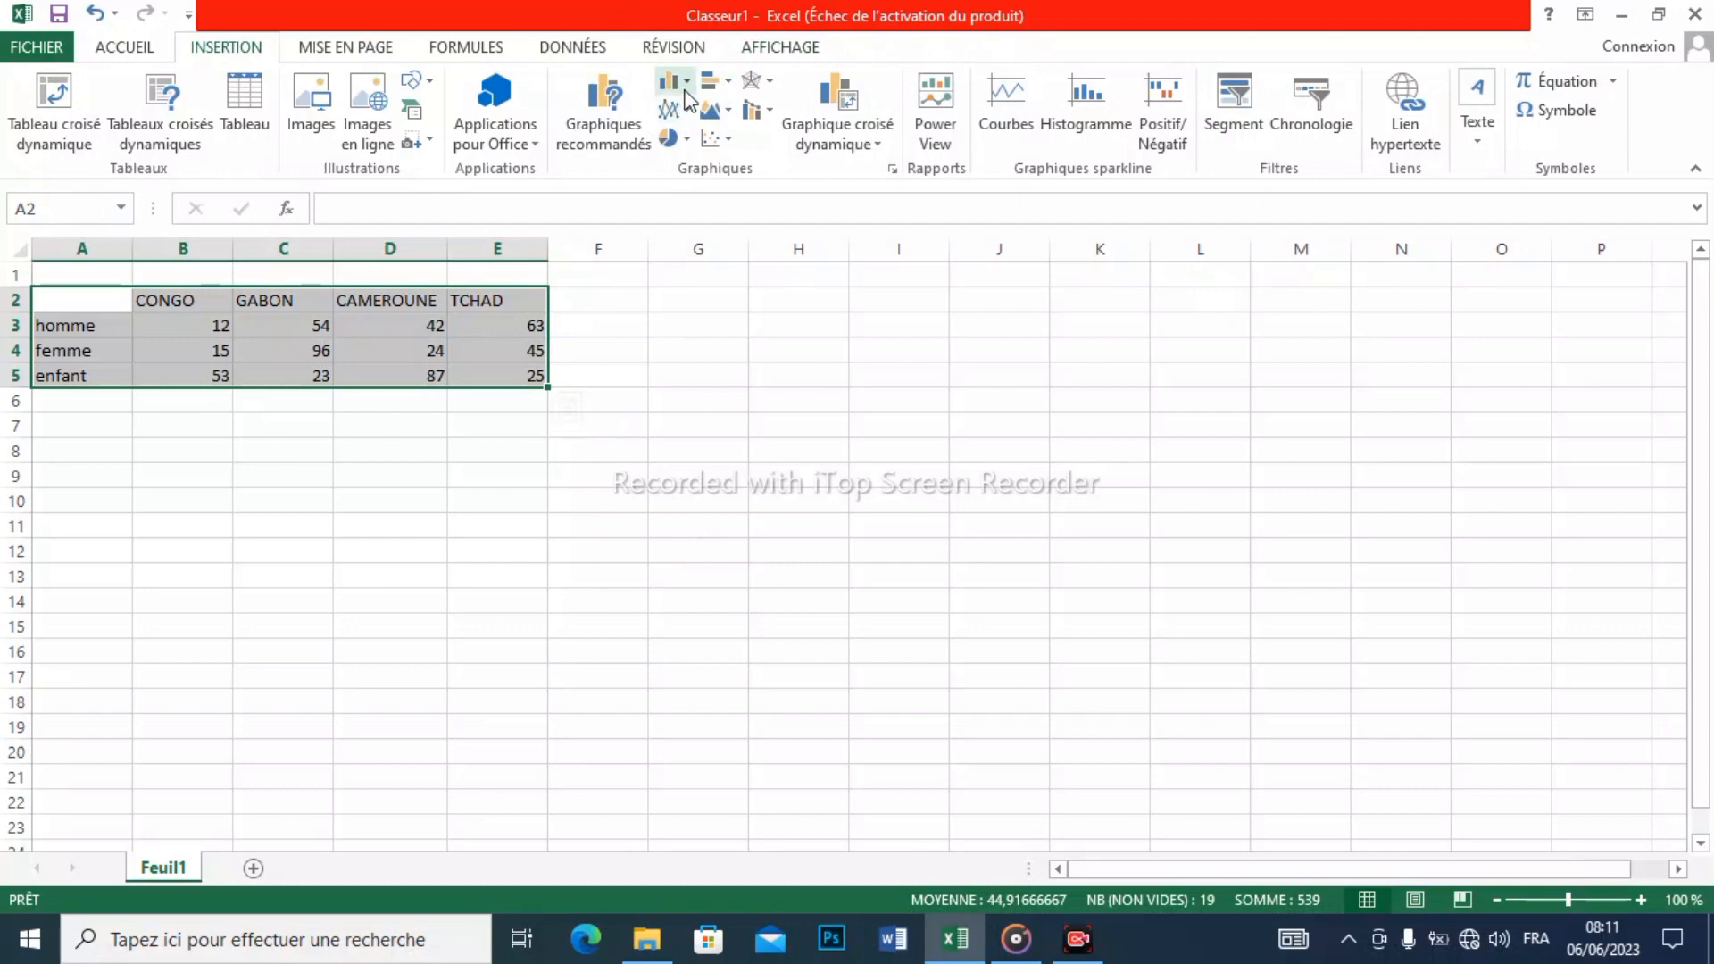
click(687, 85)
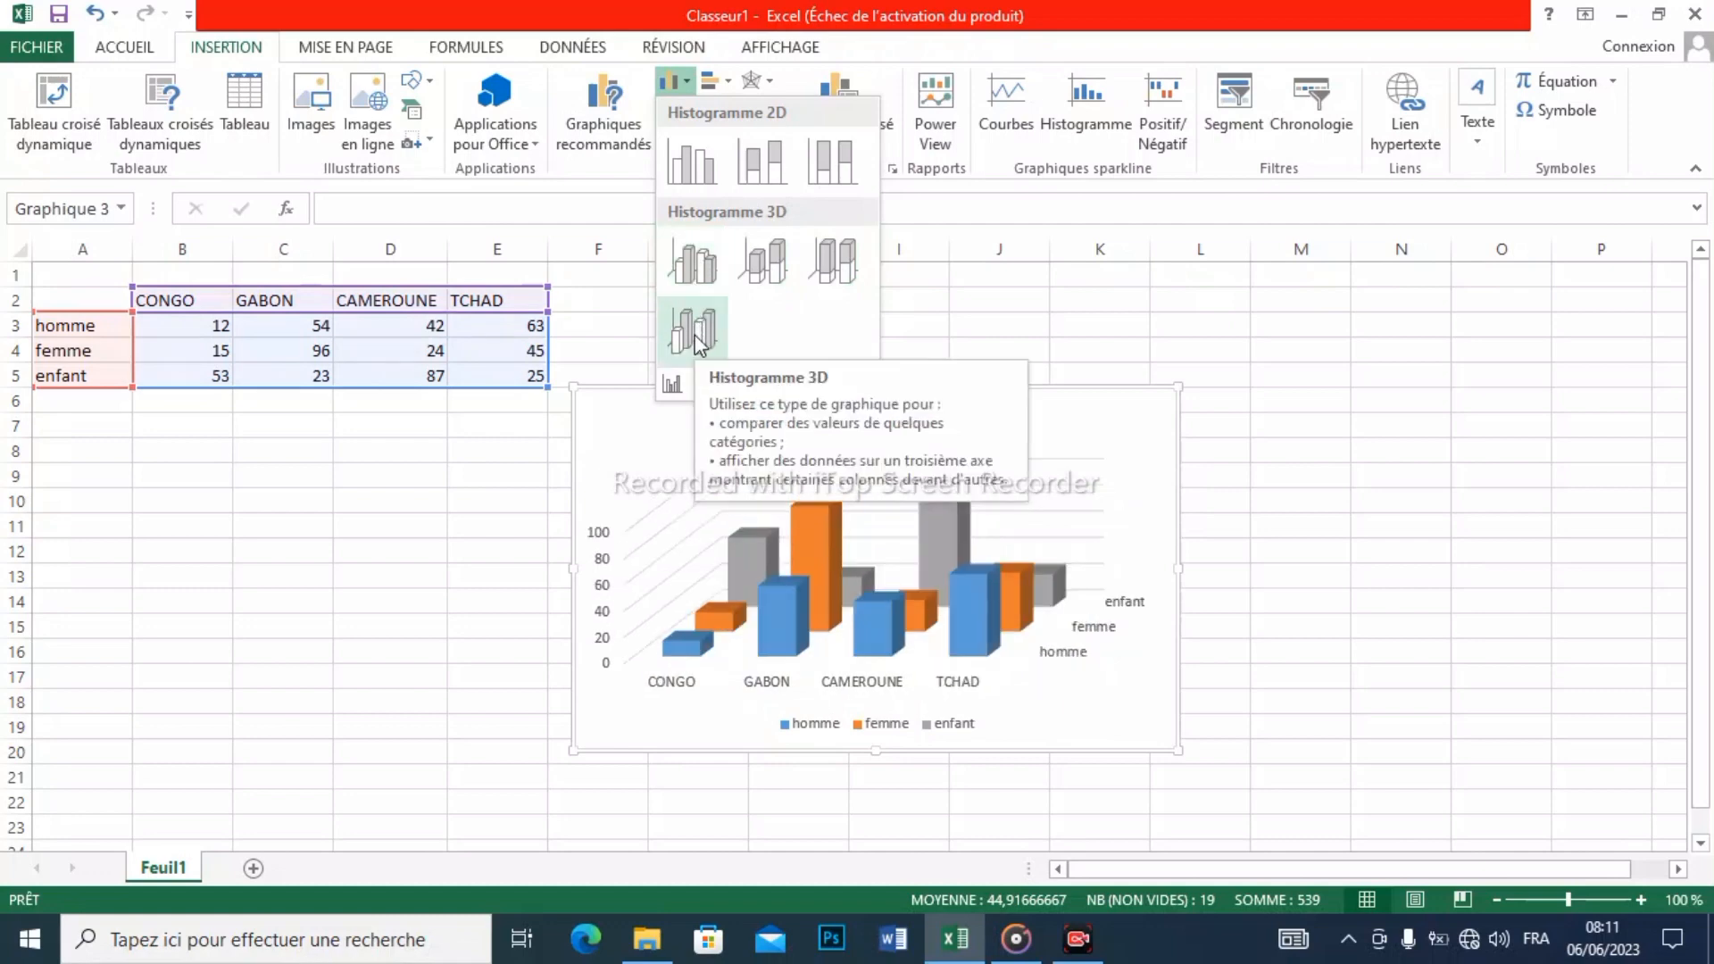
click(699, 164)
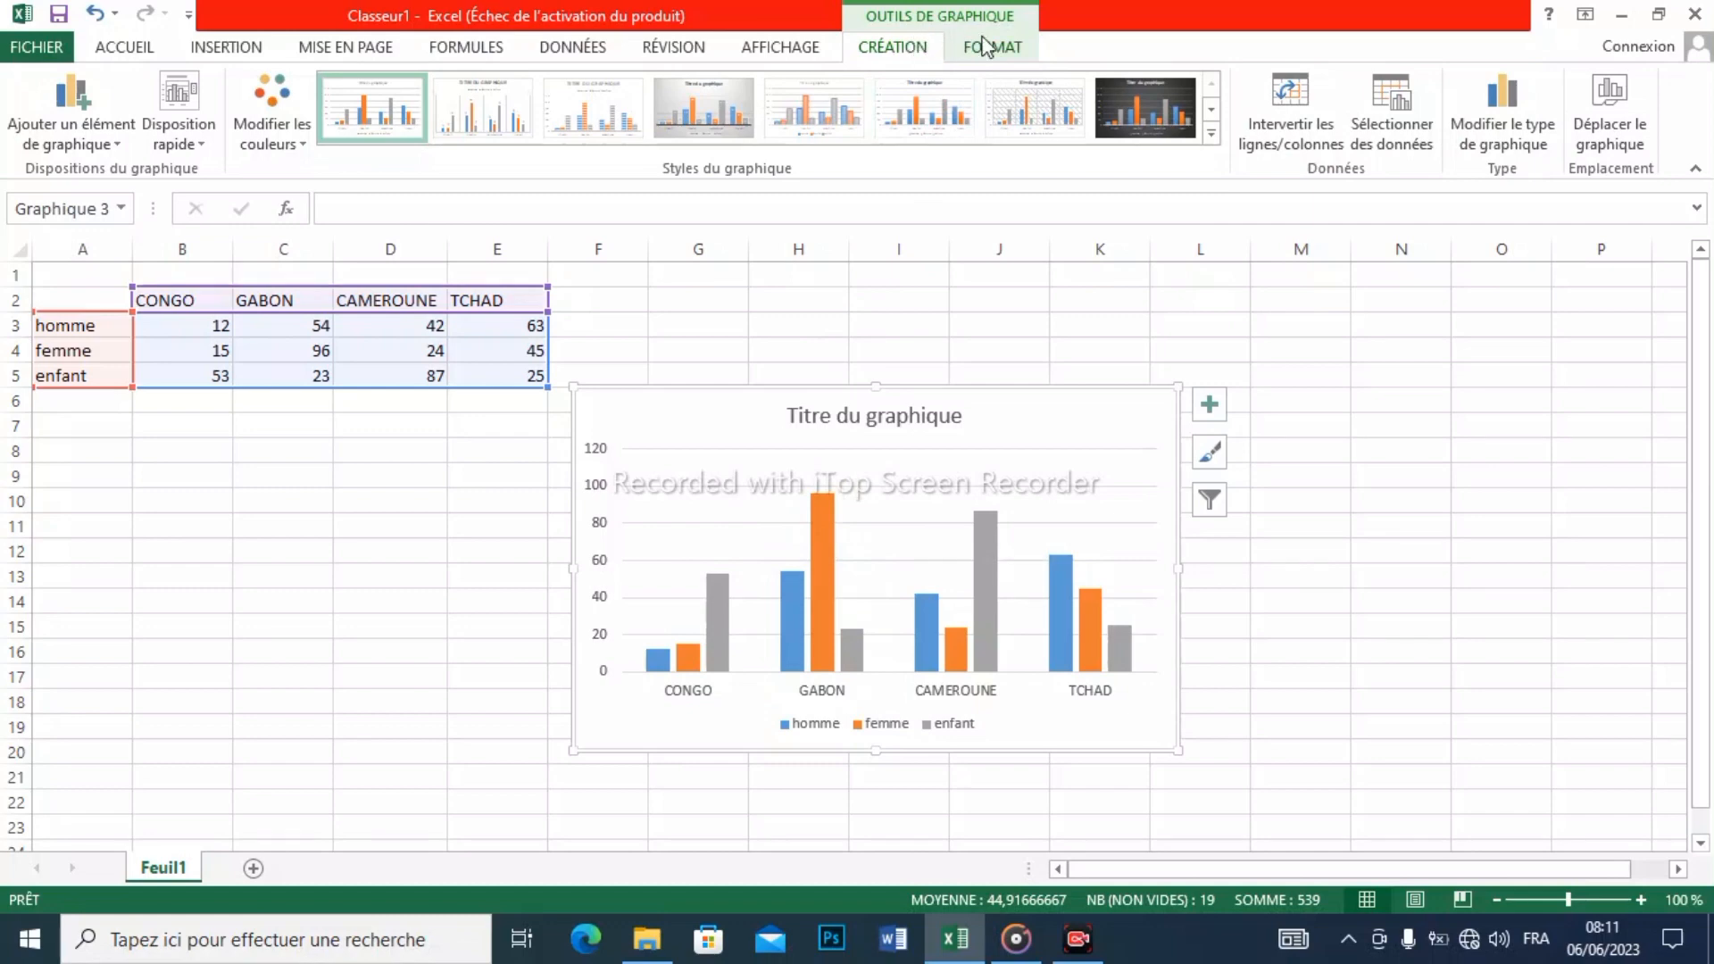
Step: Apply the dark-background chart style and the orange, yellow and green colour palette to the chart
click(1212, 134)
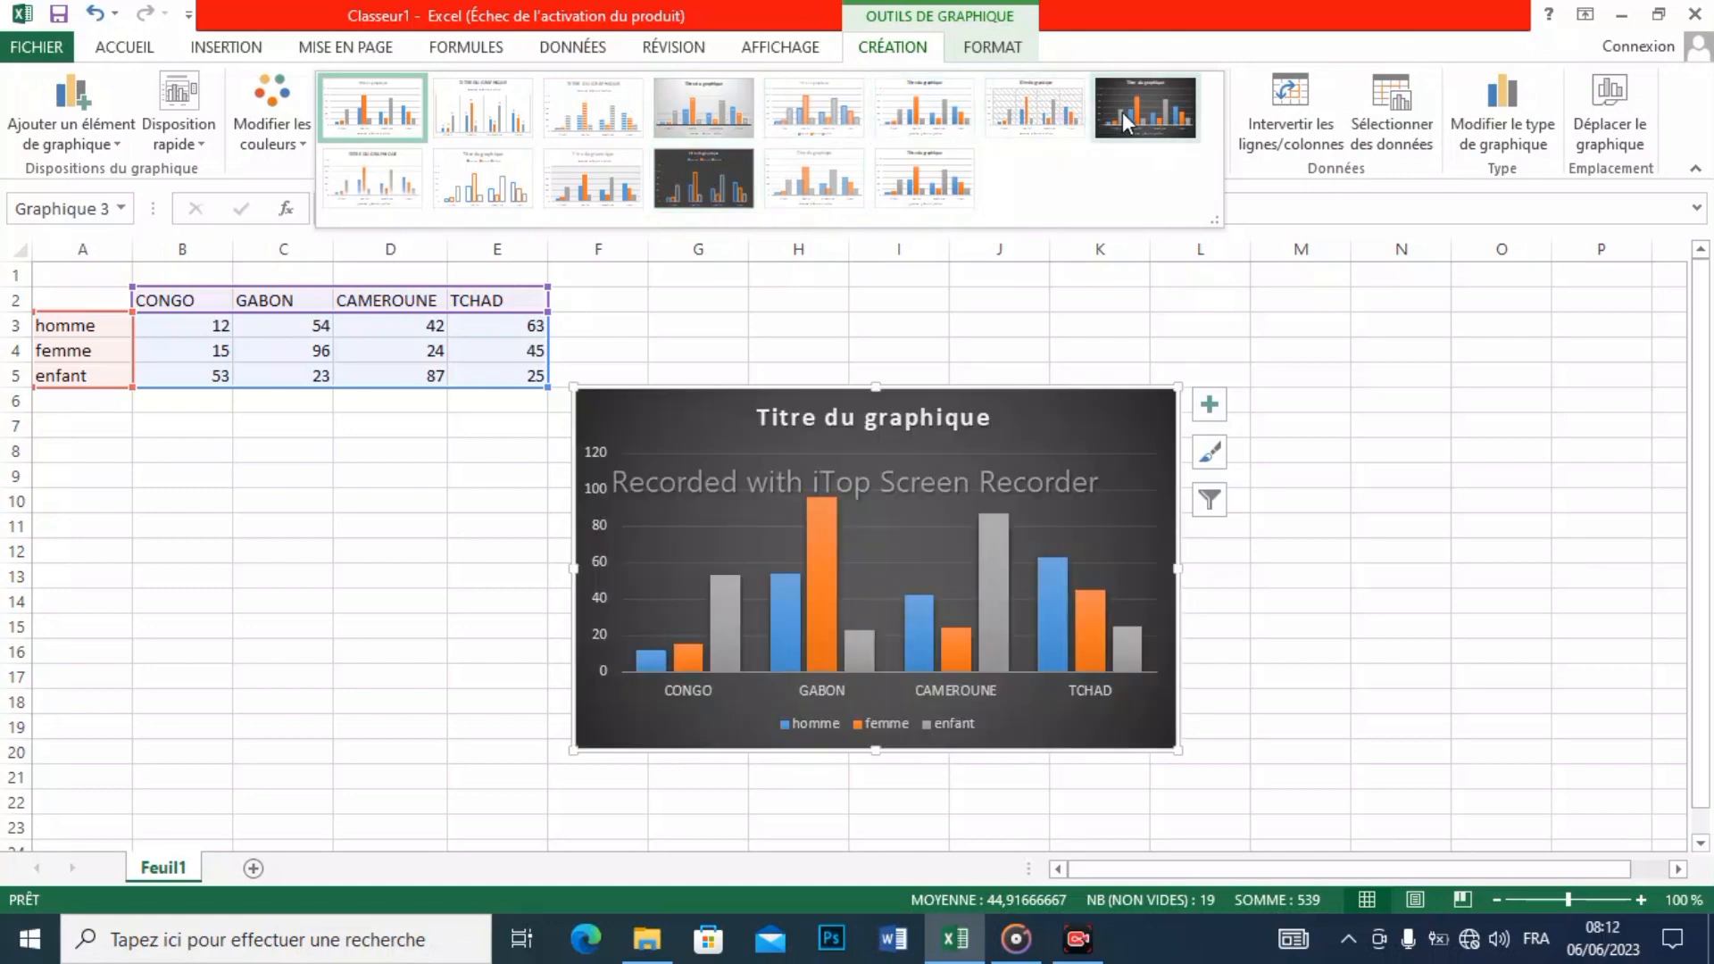
click(1122, 110)
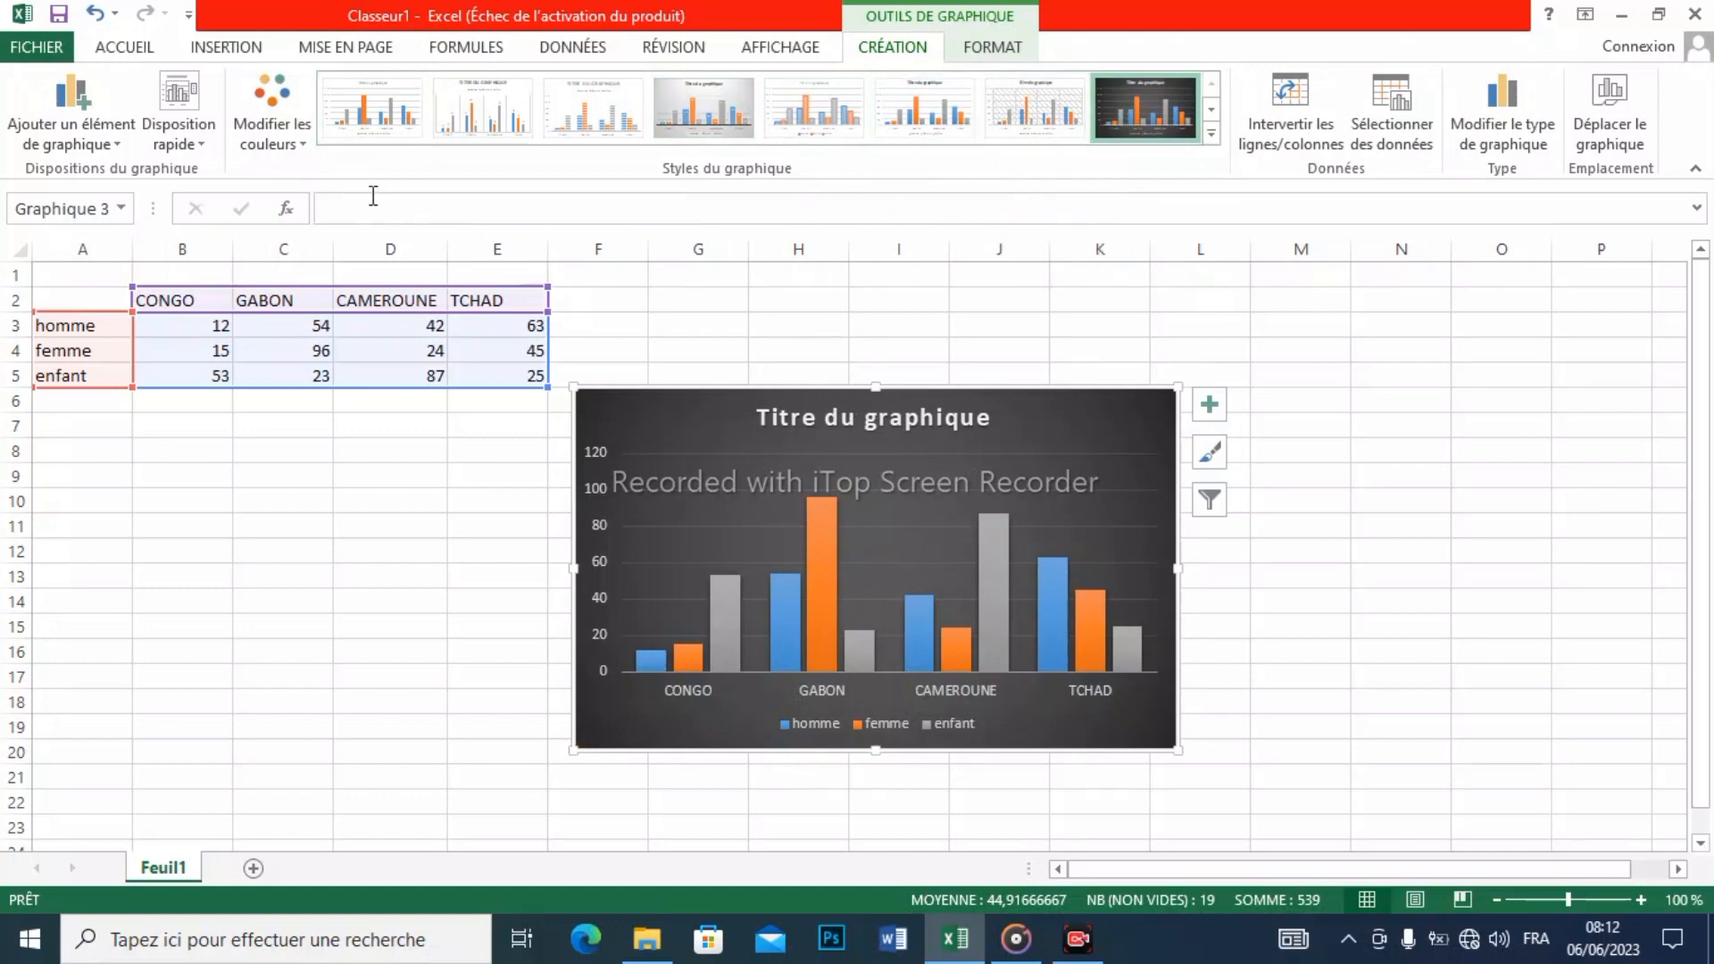
click(306, 141)
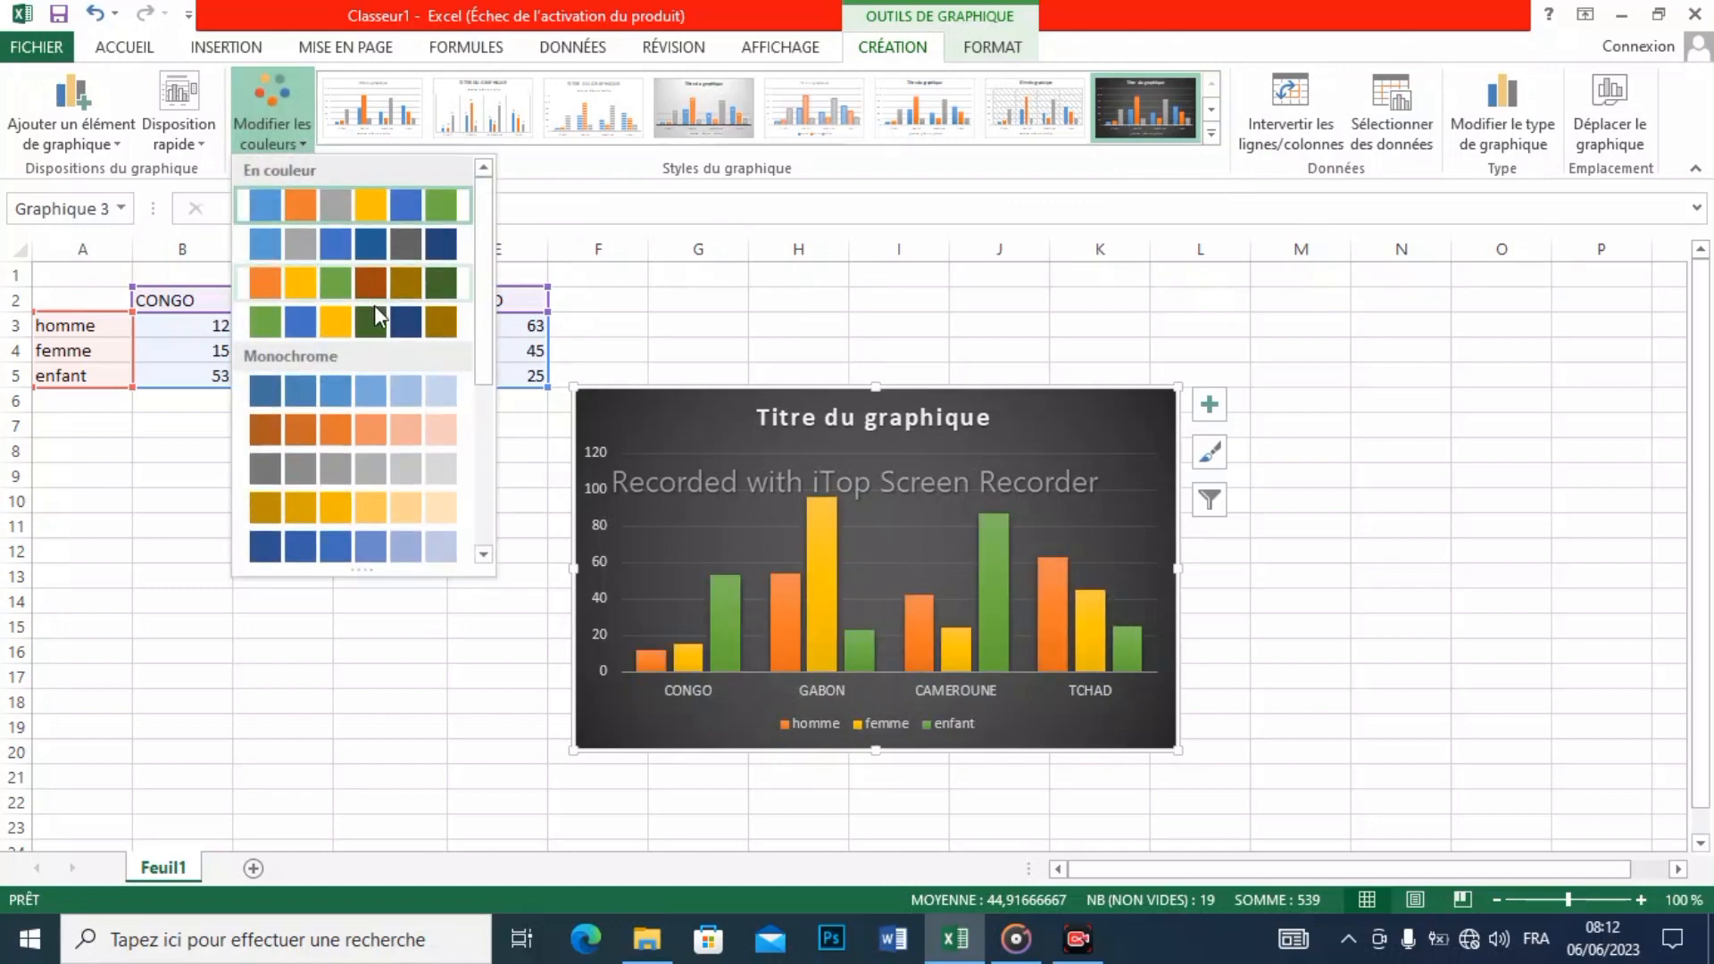
click(385, 286)
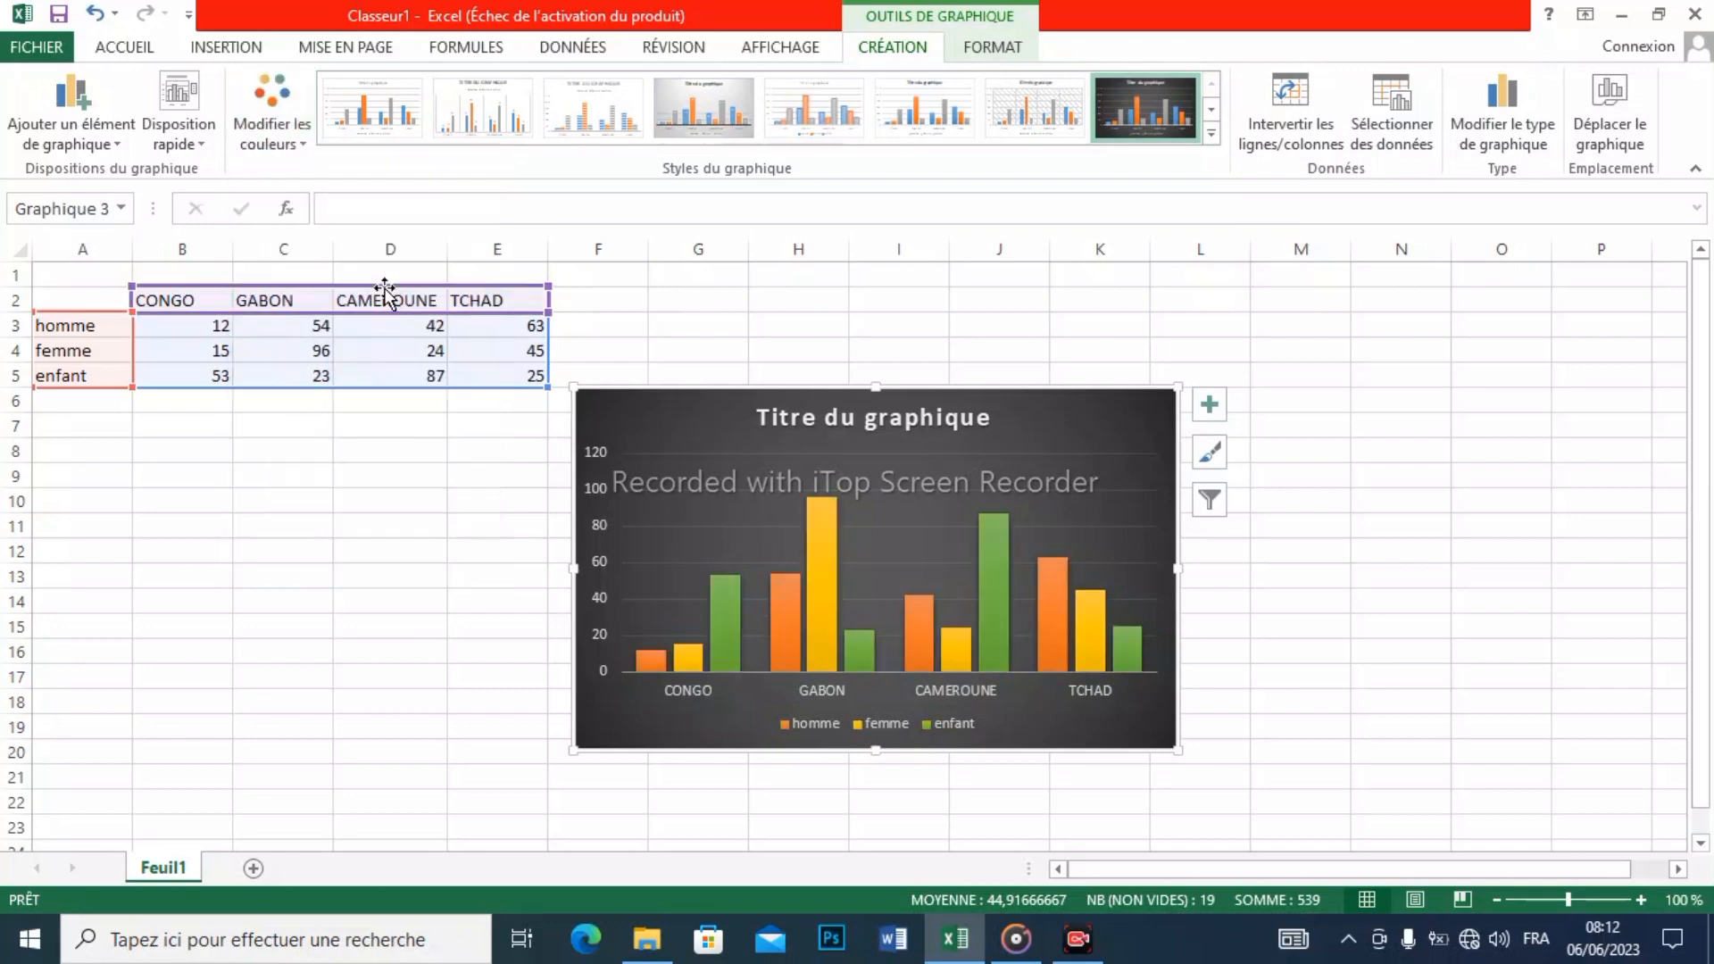
Step: Apply the quick layout that shows a vertical axis title and a data table with legend keys beneath the columns
click(205, 146)
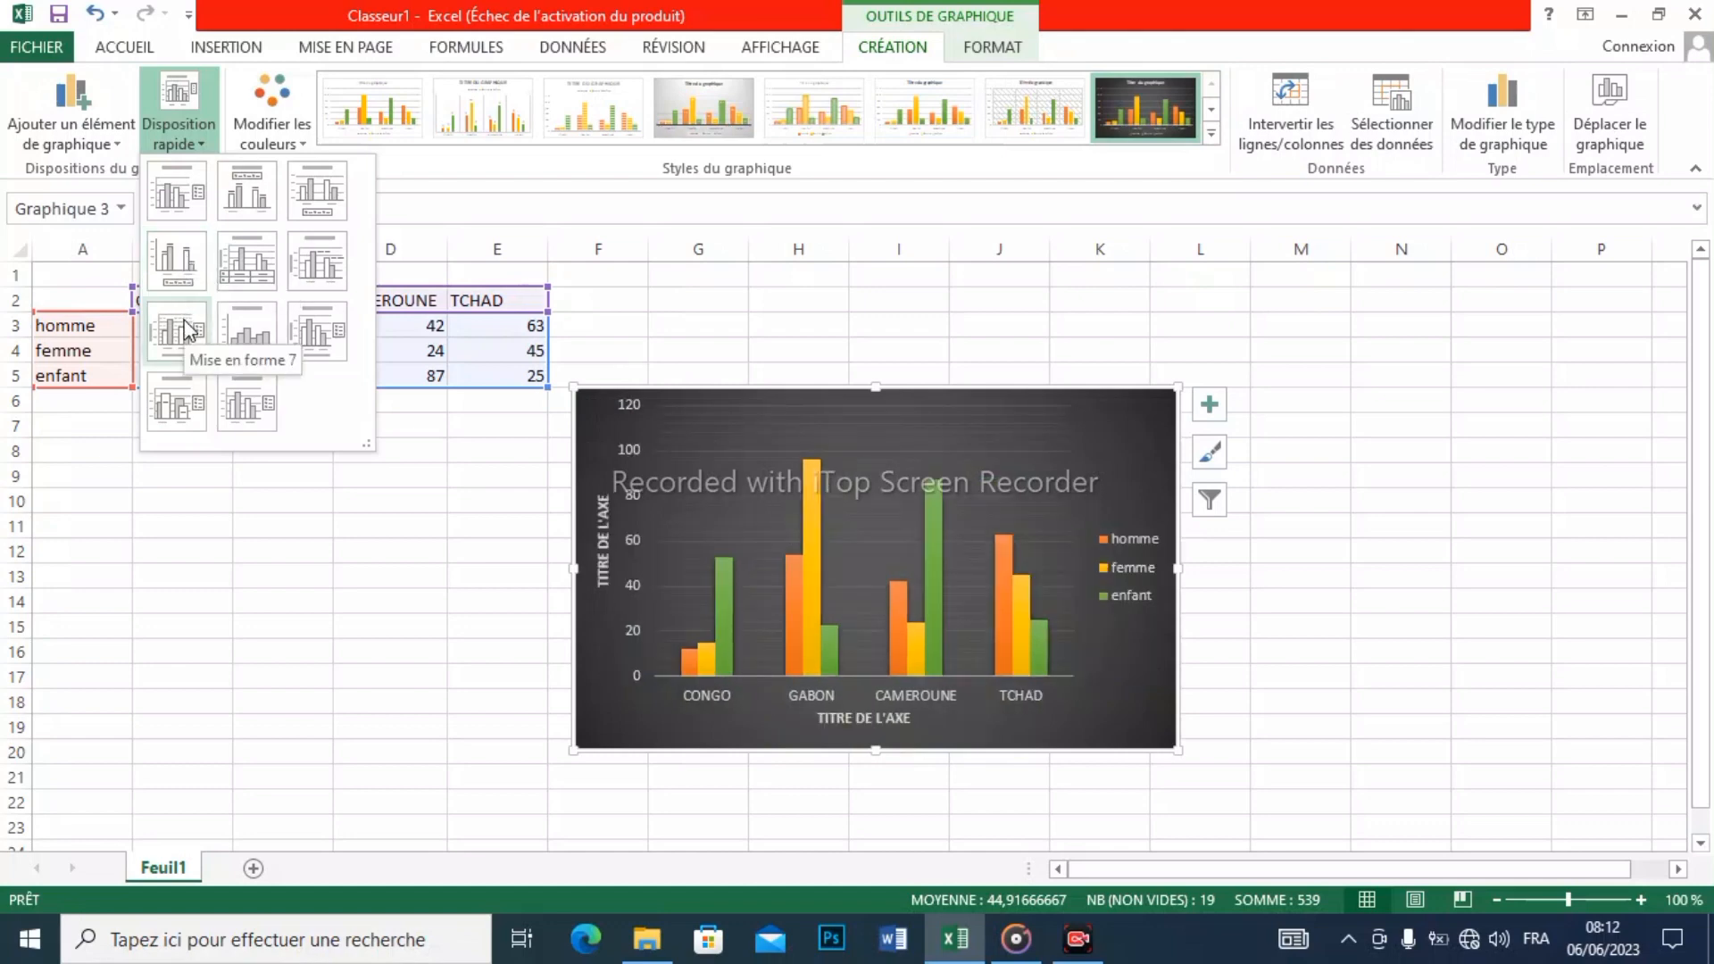
click(250, 265)
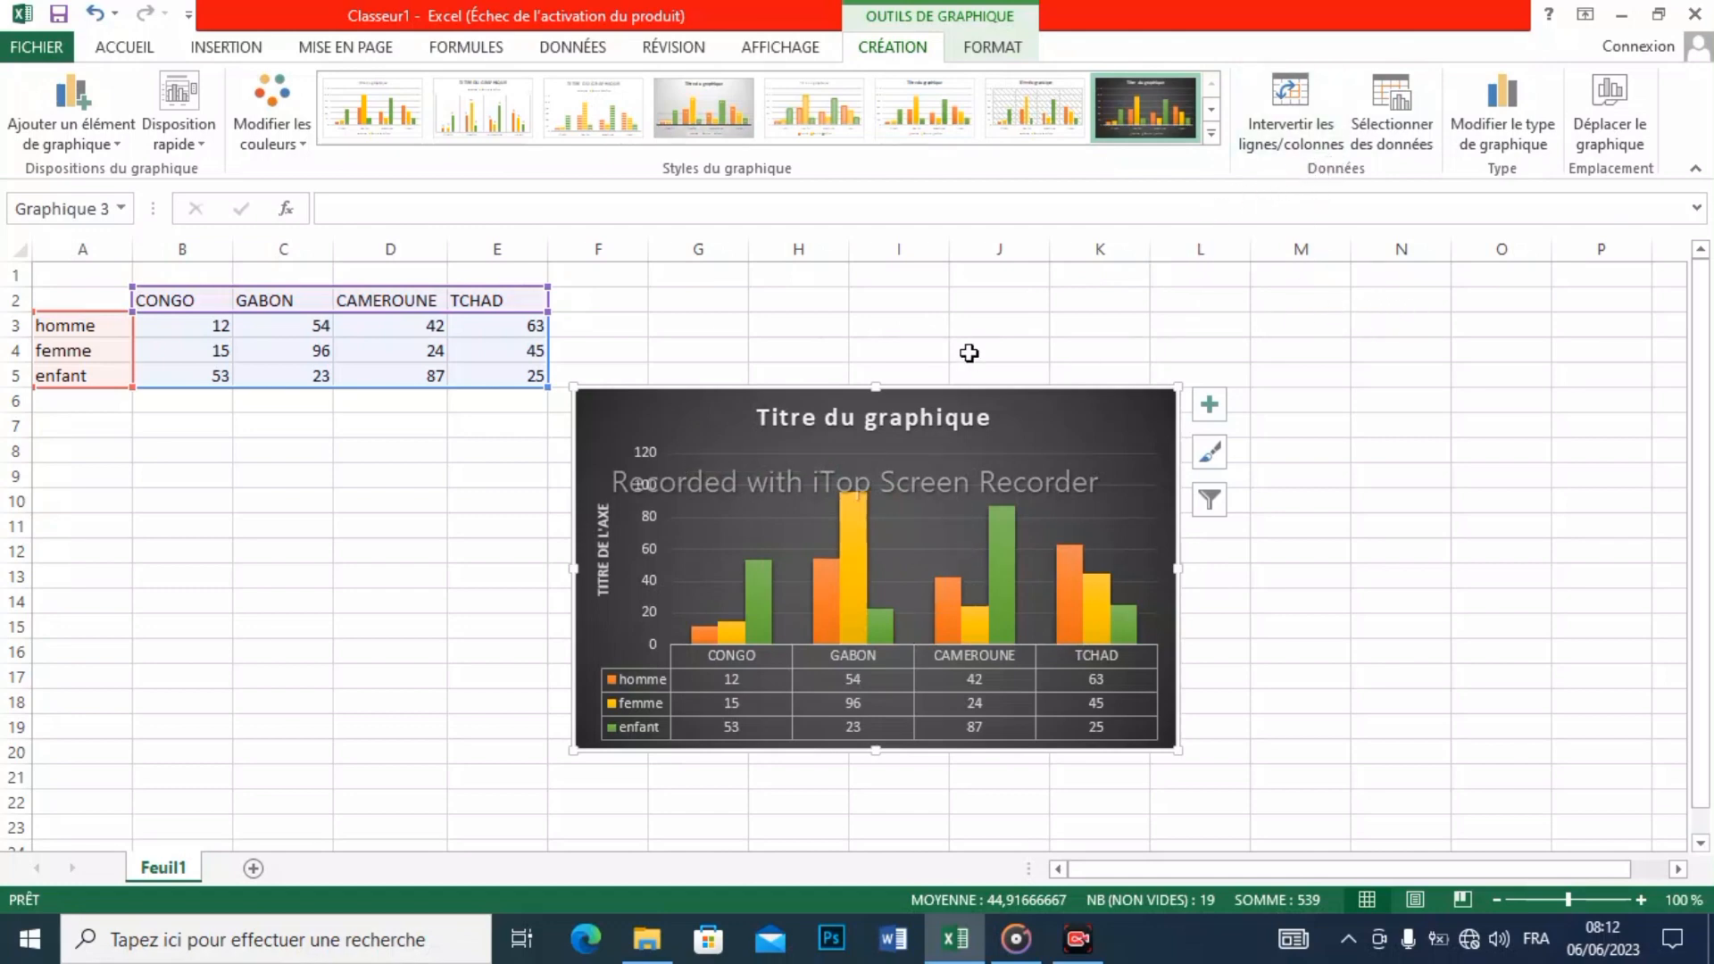
Step: Replace the chart's placeholder title with POPULATION
click(1006, 55)
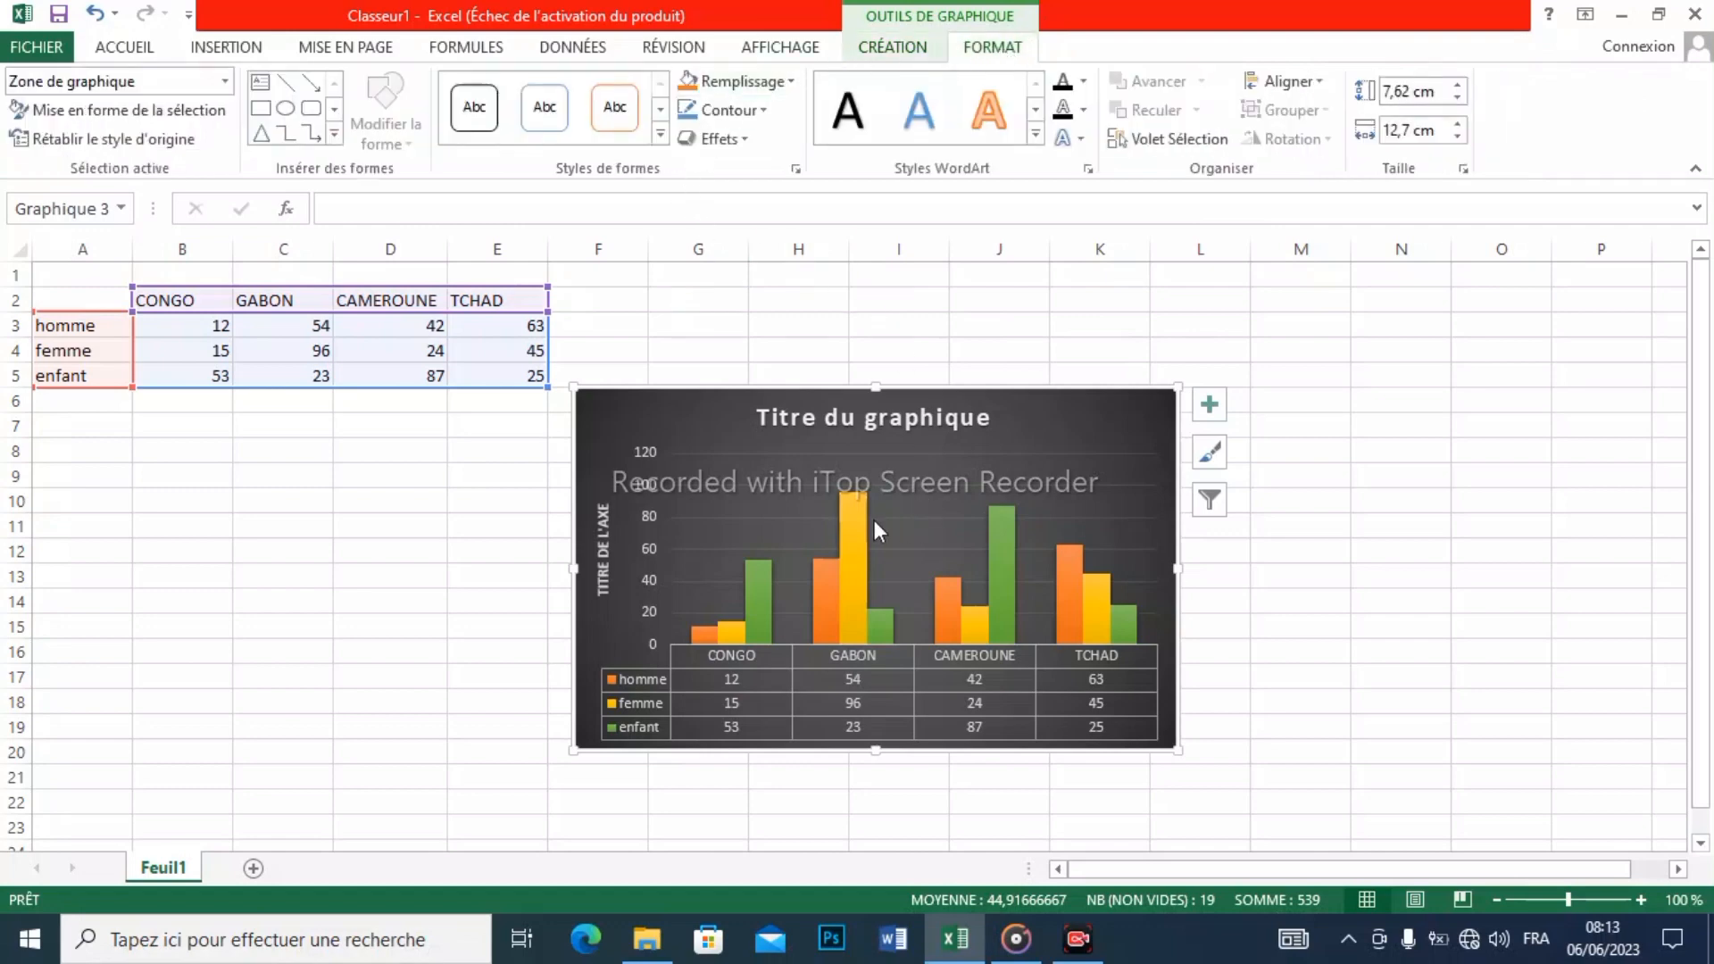
click(865, 422)
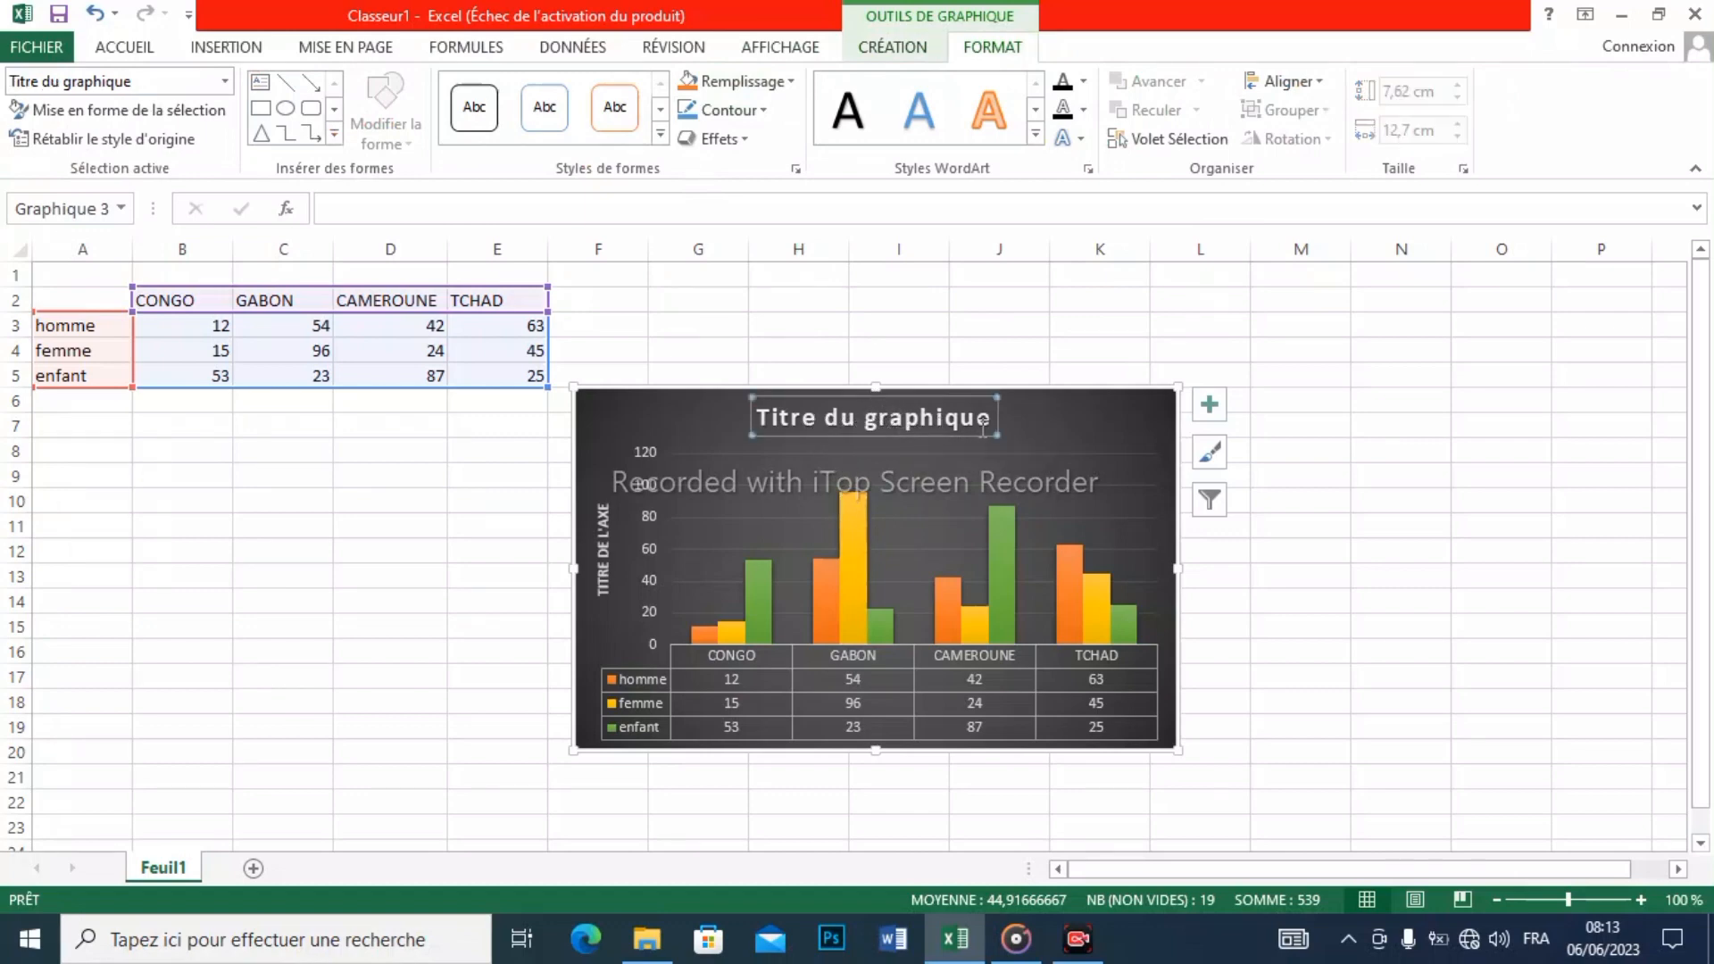
text(P)
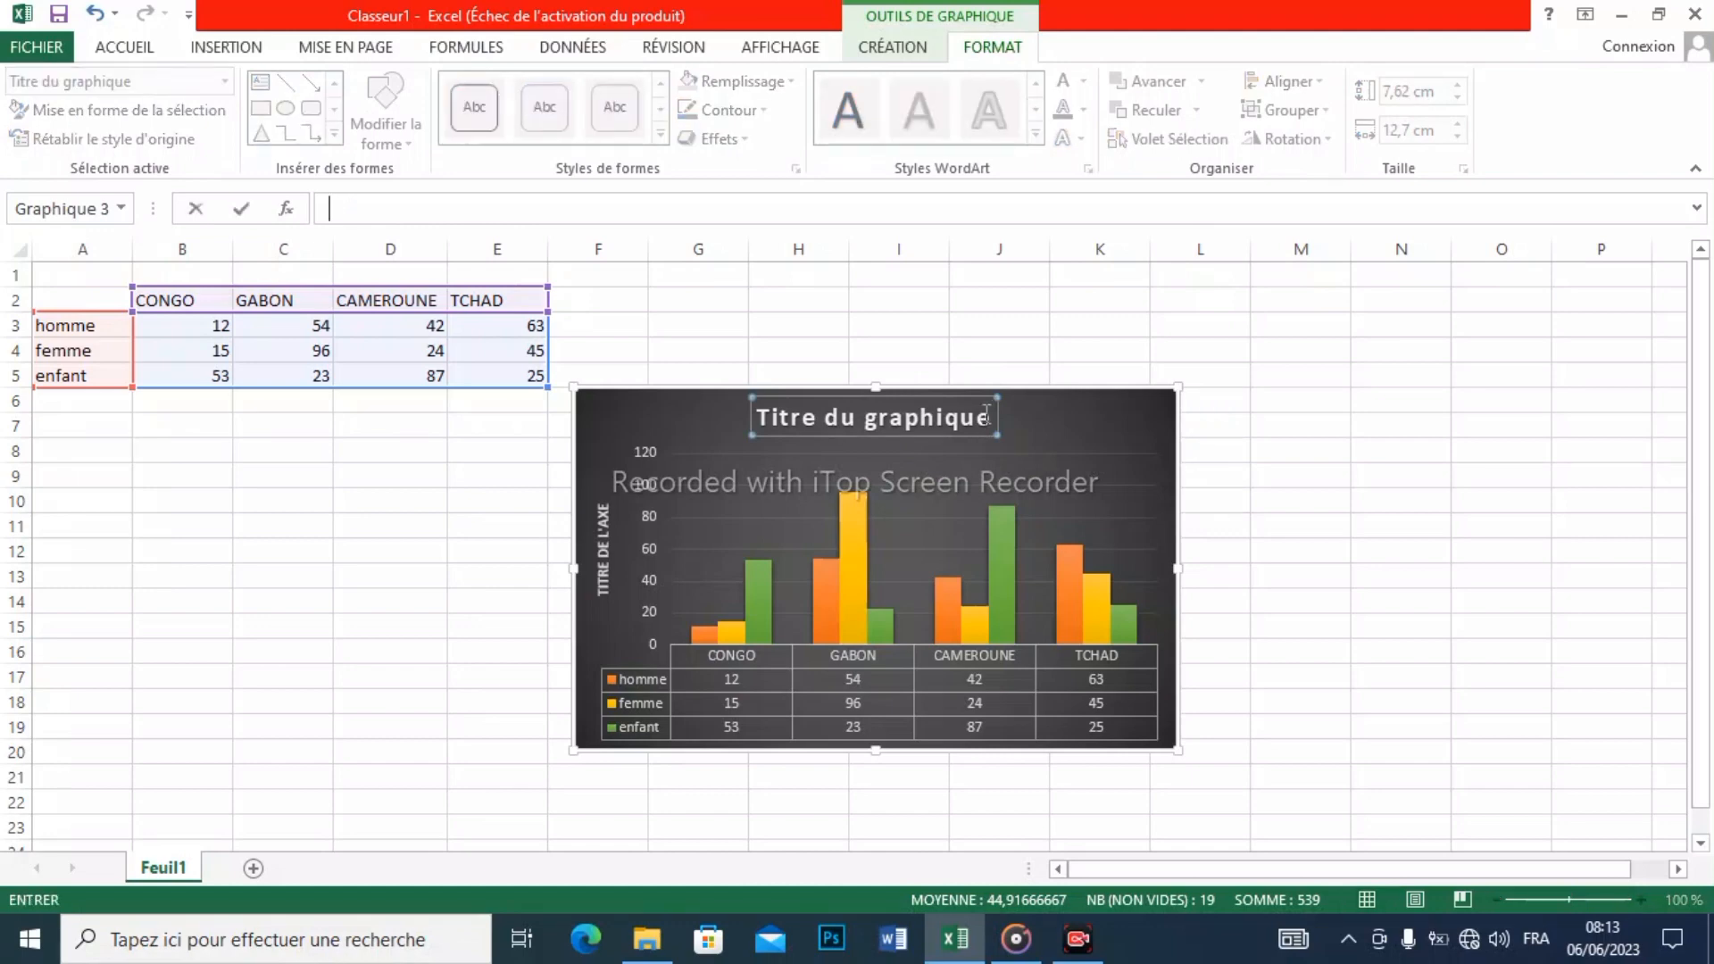
double_click(986, 414)
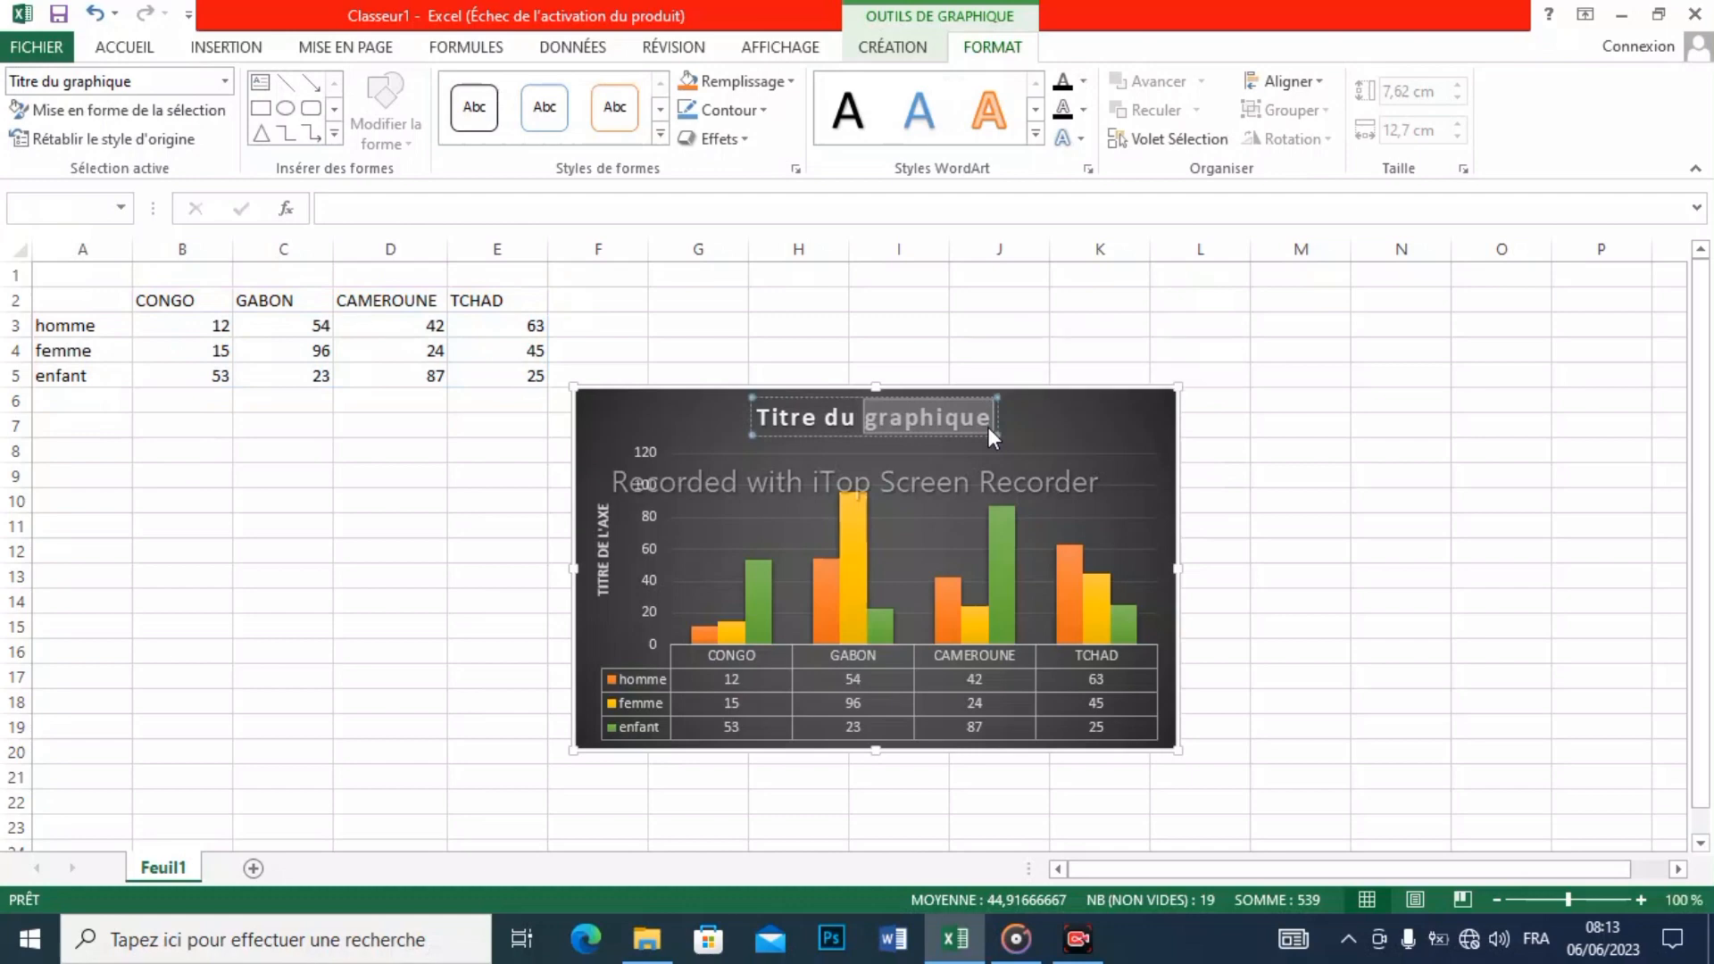
key(BackSpace)
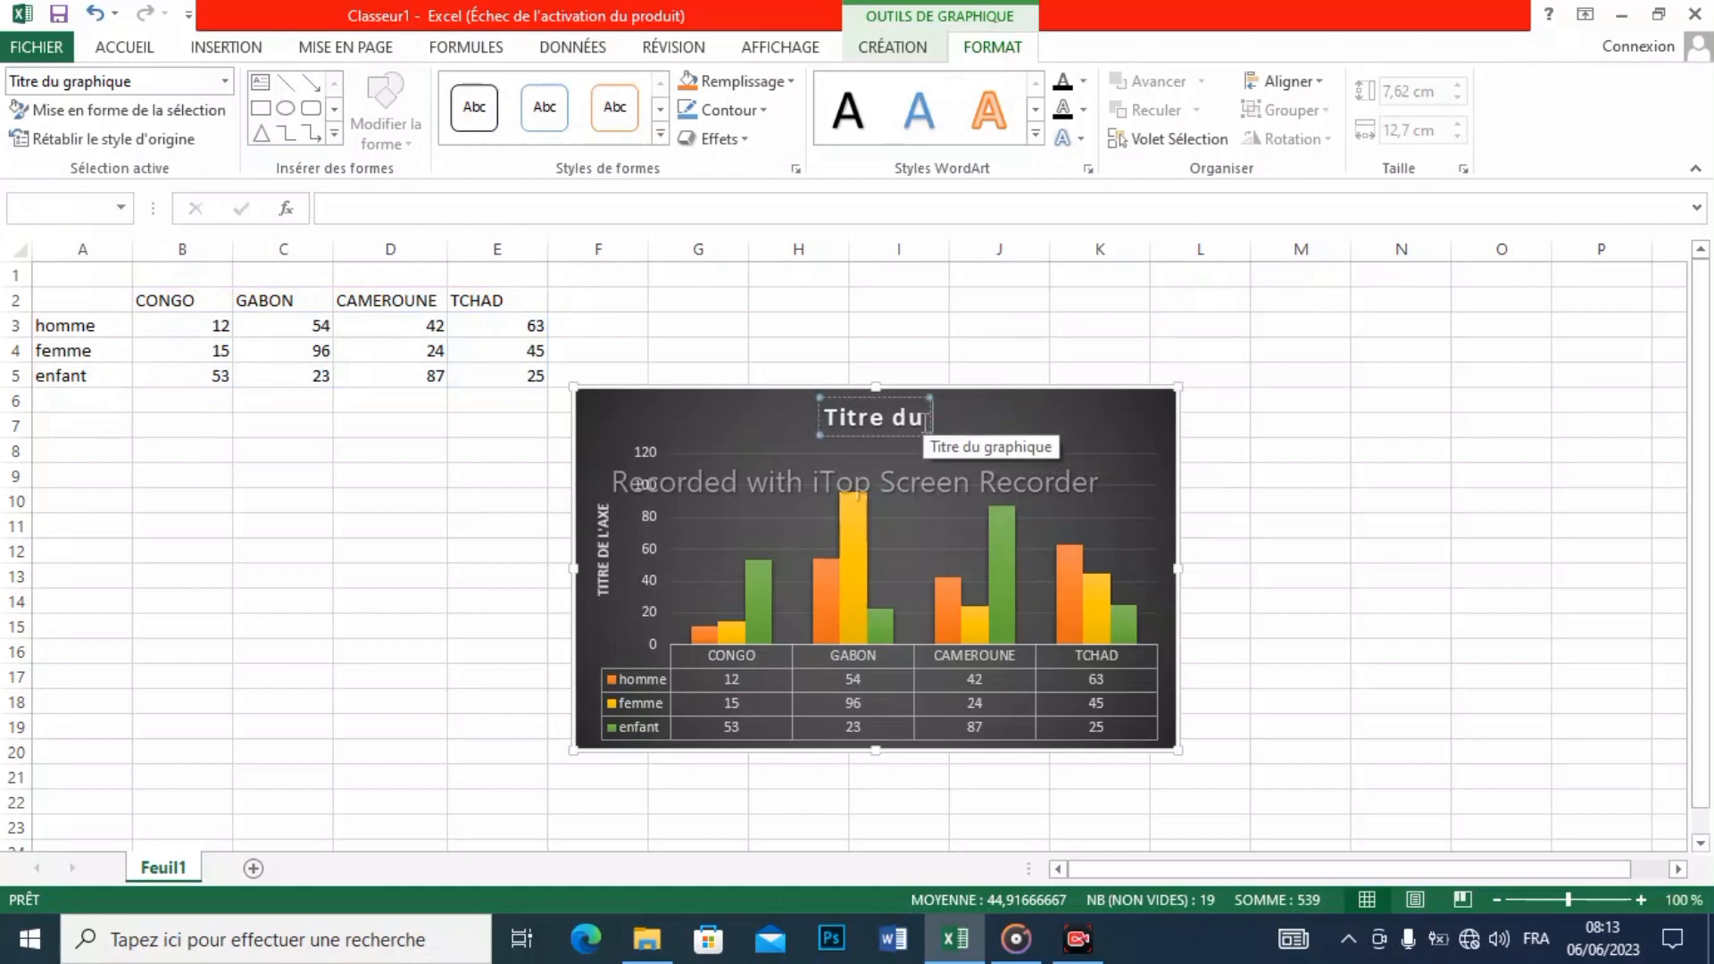
key(BackSpace)
key(BackSpace)
key(BackSpace)
key(BackSpace)
key(BackSpace)
key(BackSpace)
key(BackSpace)
key(BackSpace)
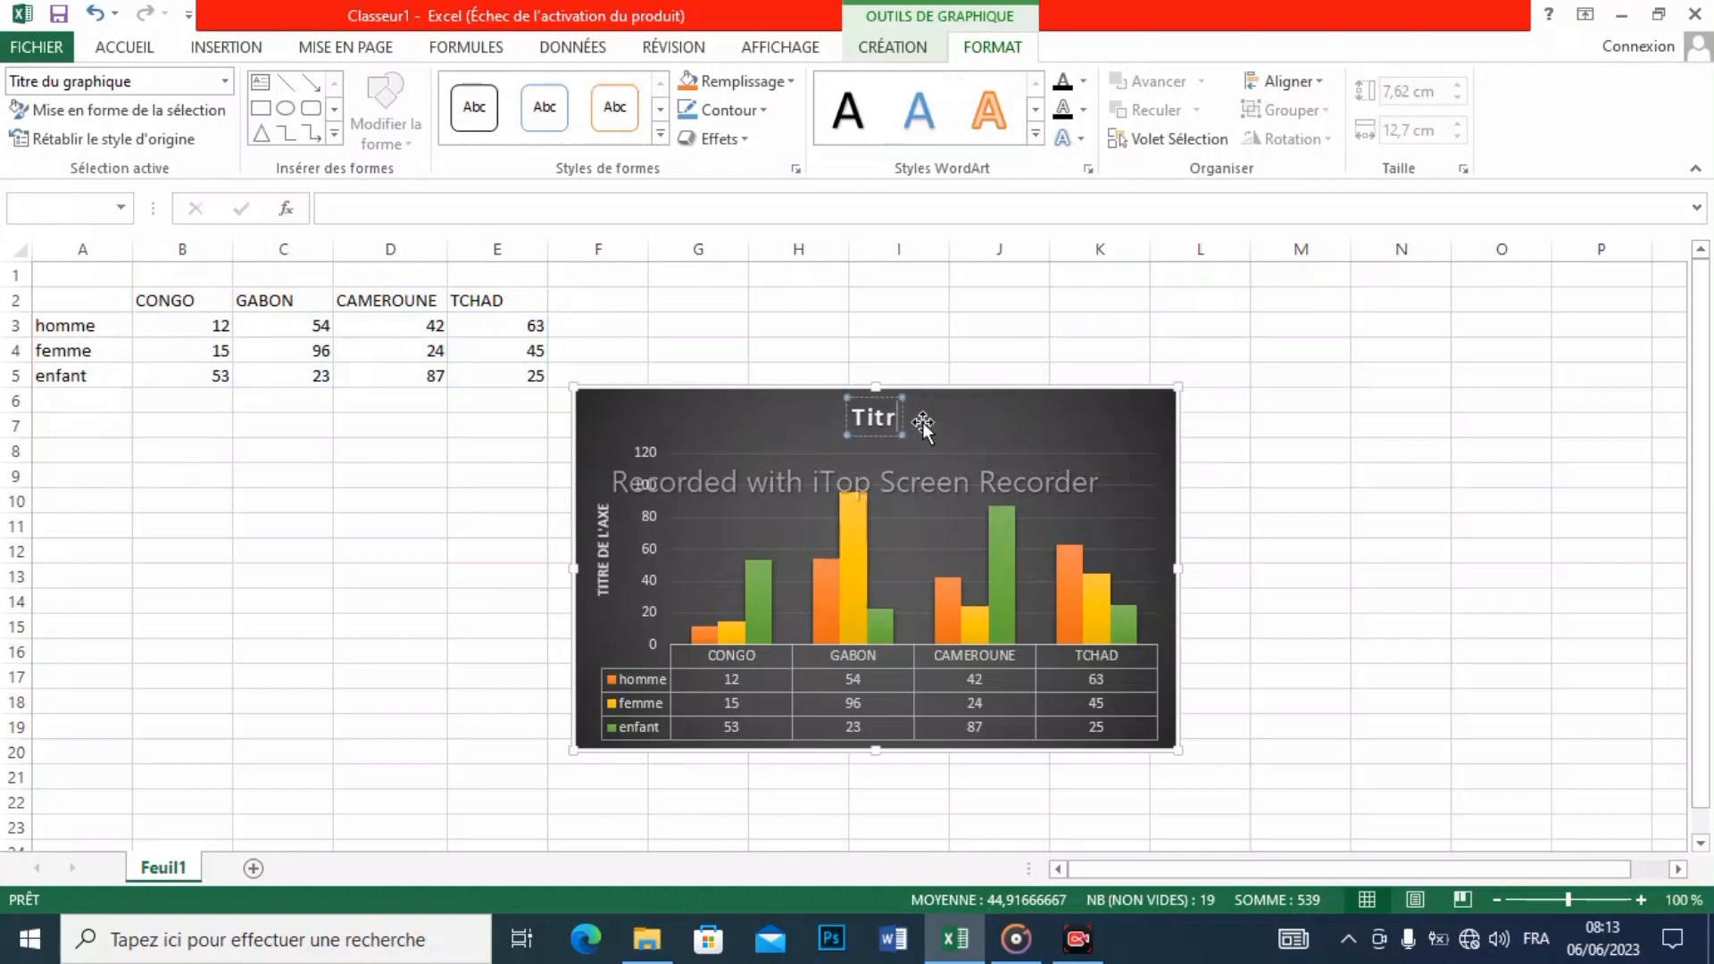
text(PO)
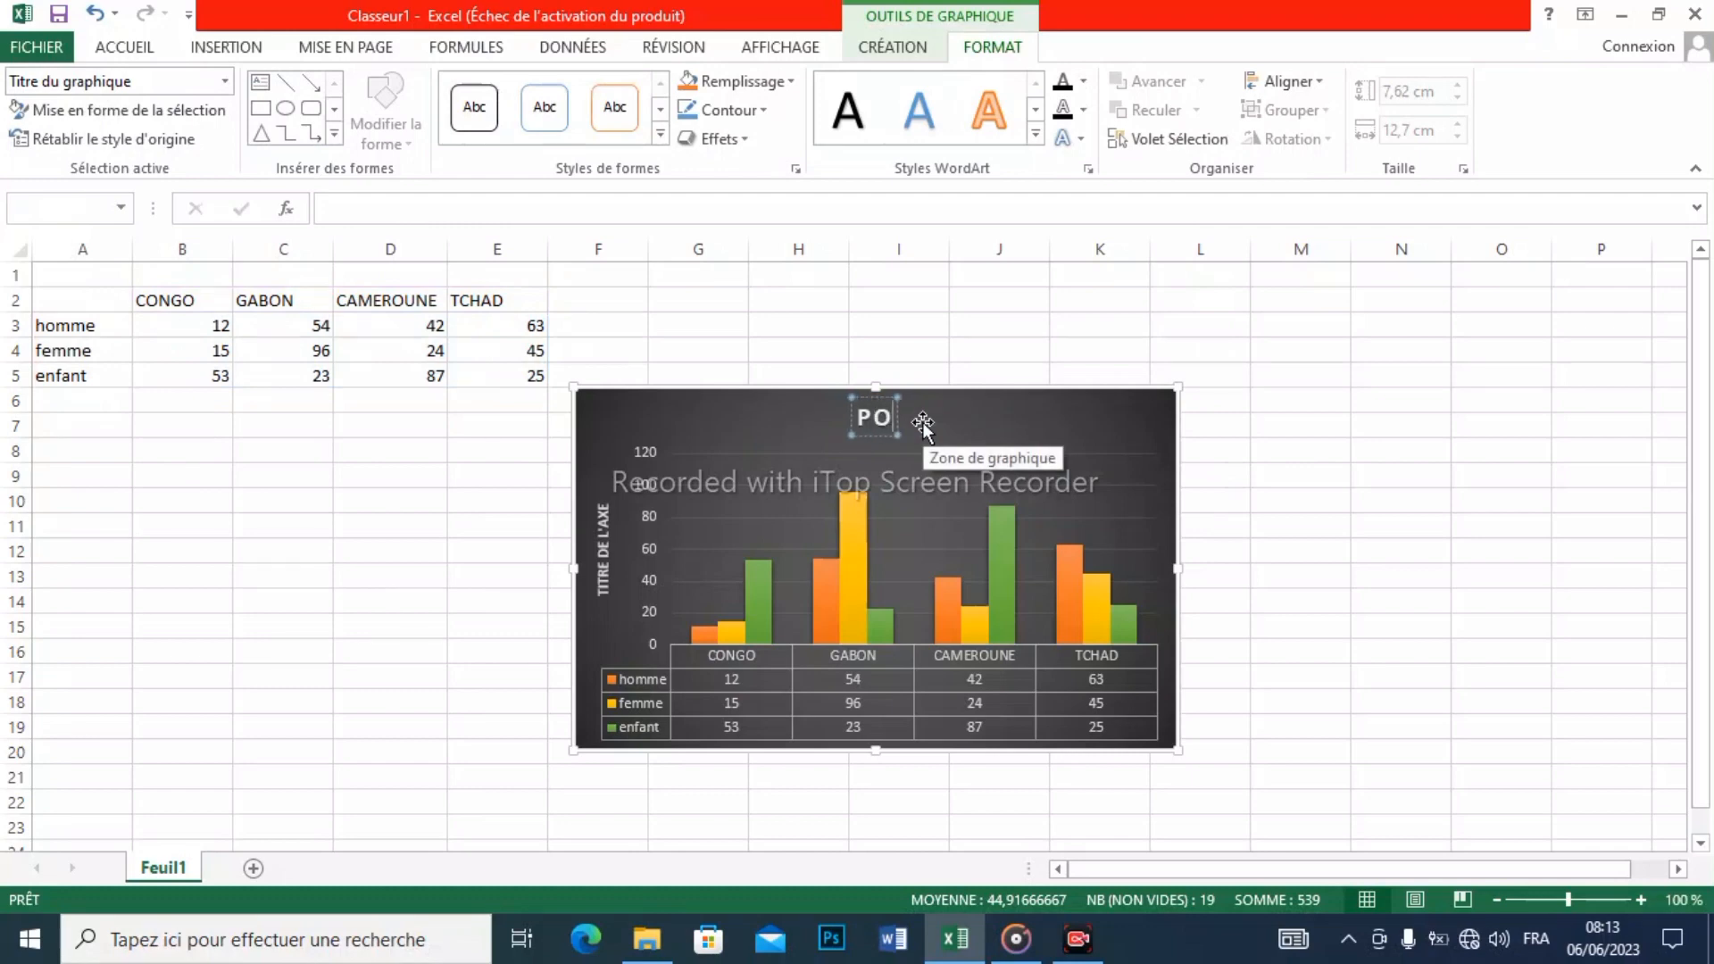
text(PULATION)
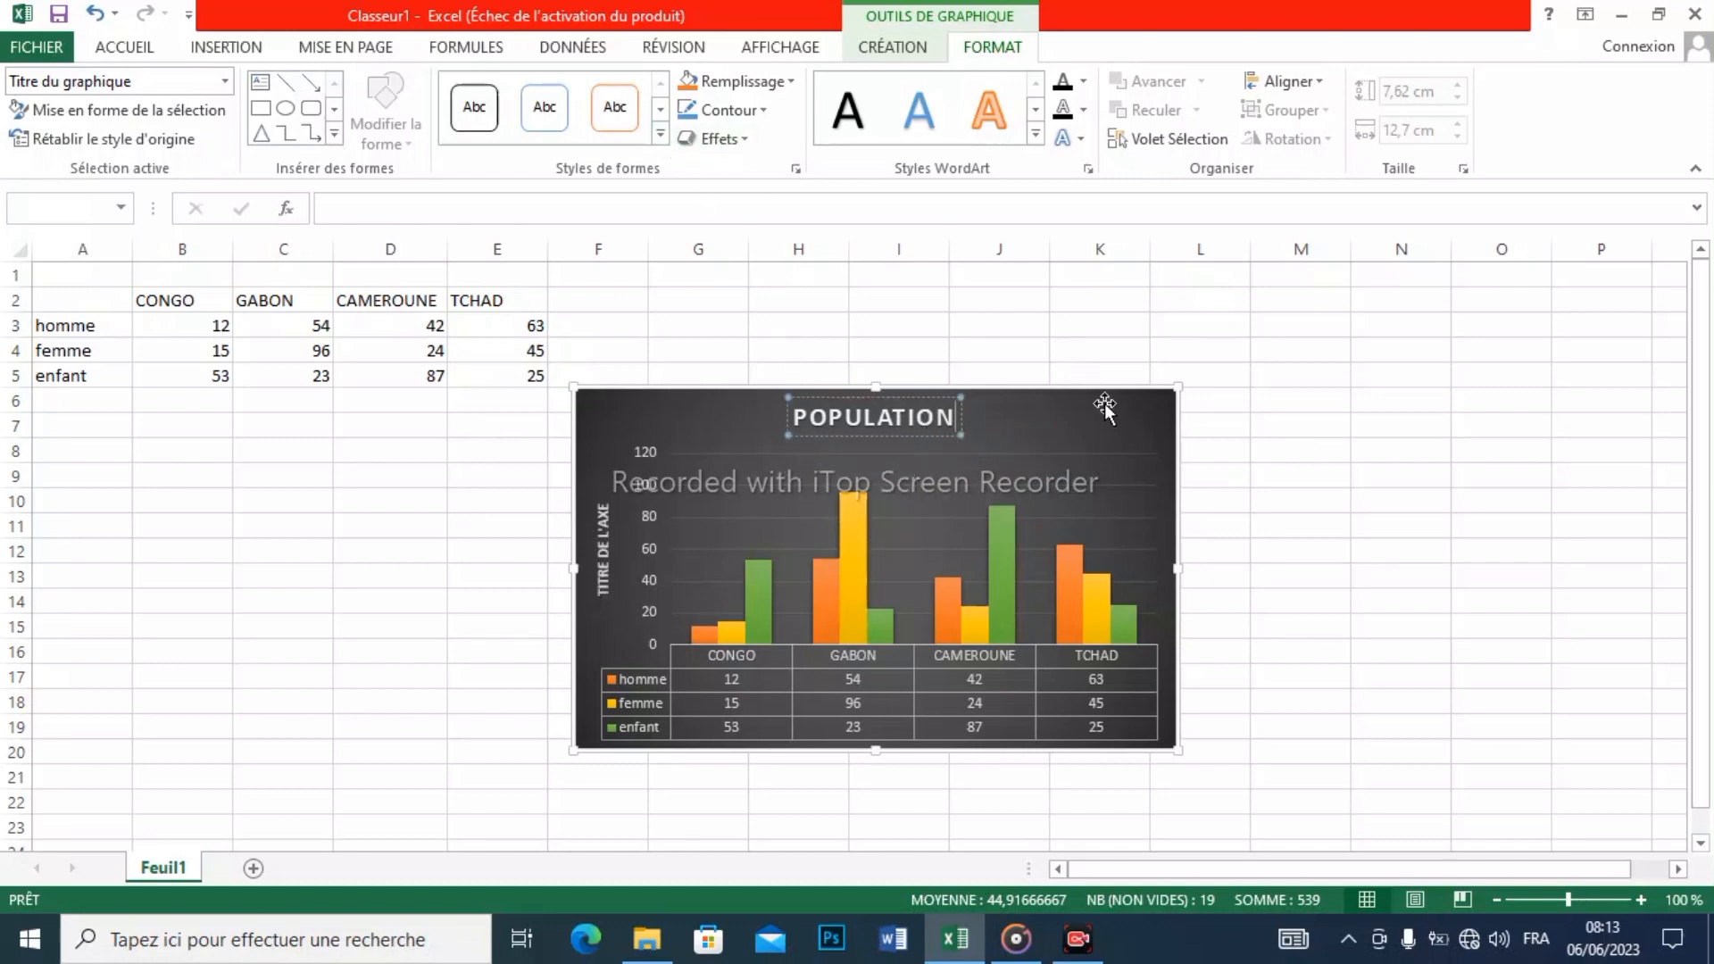
click(1062, 413)
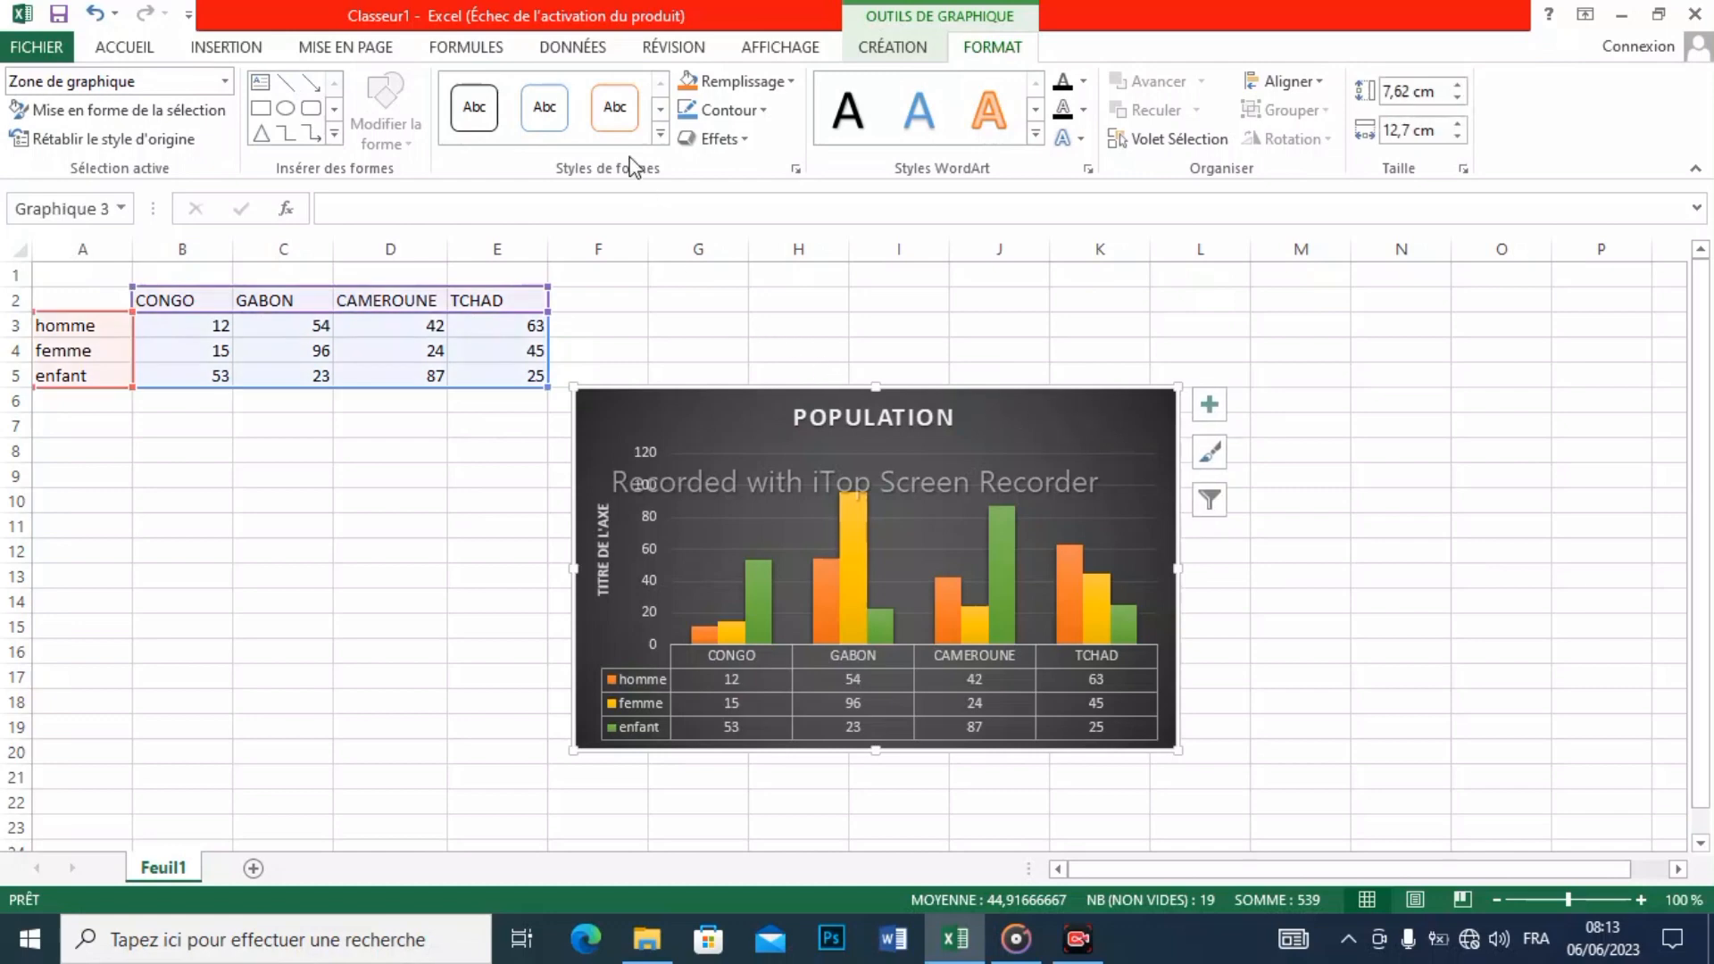
Step: Apply the orange WordArt style to the chart's text and fill the chart area with the darkest black theme colour
click(661, 138)
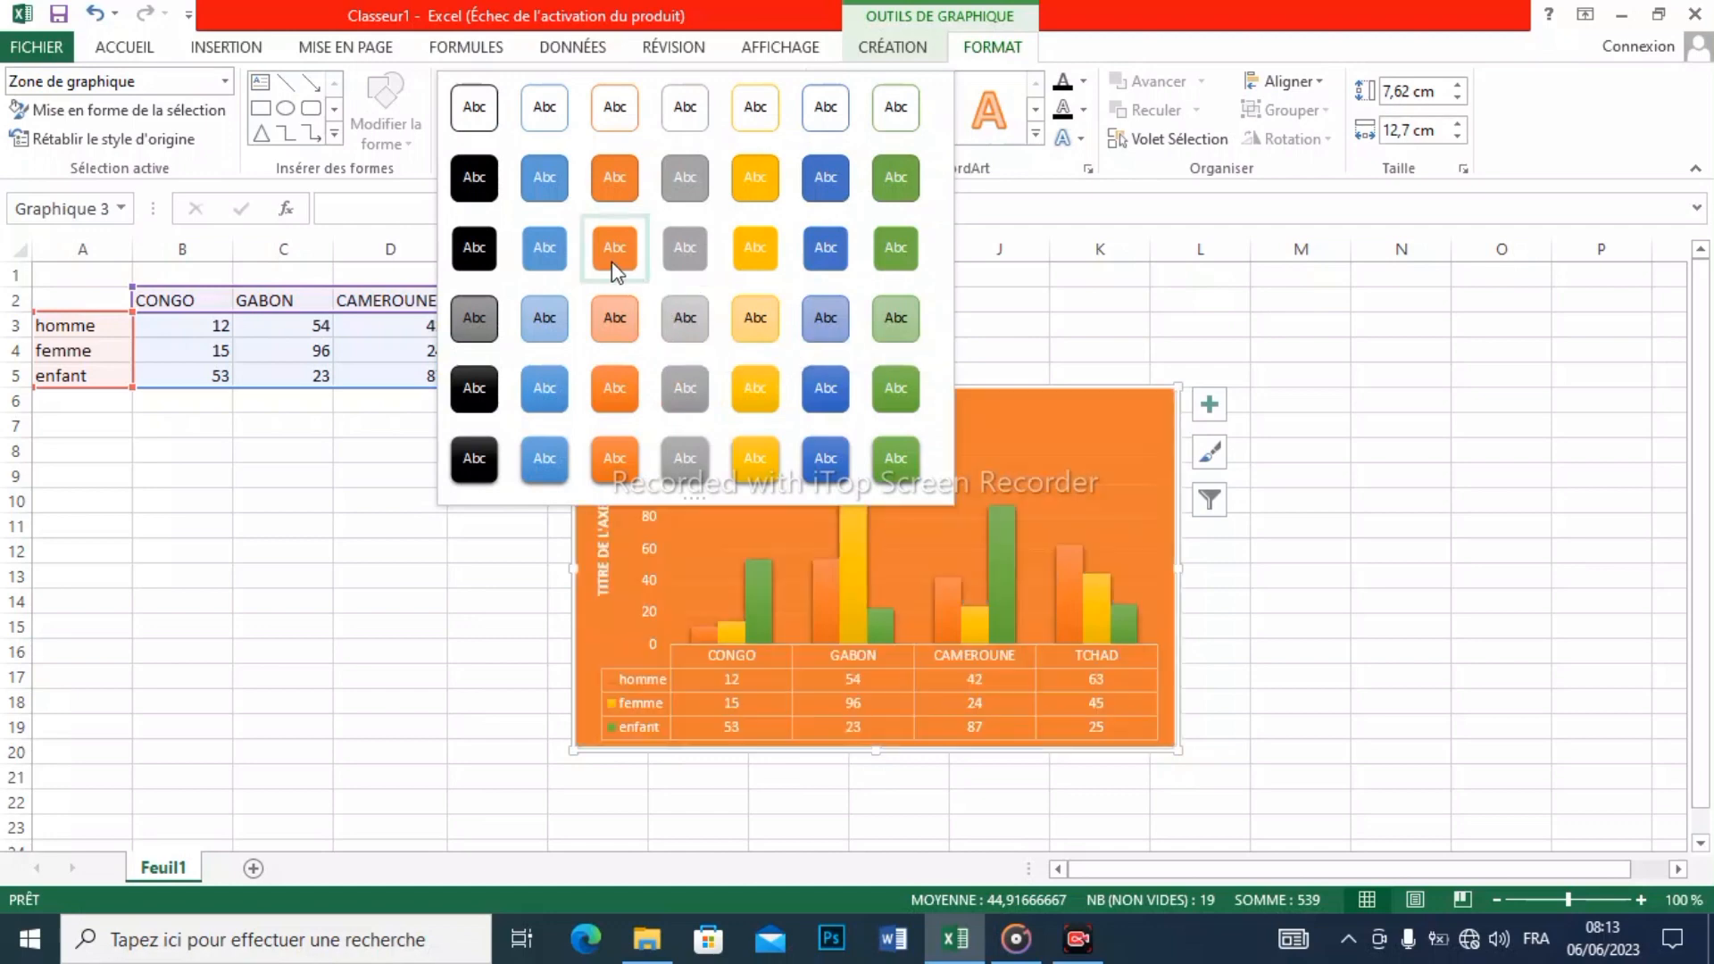
click(961, 95)
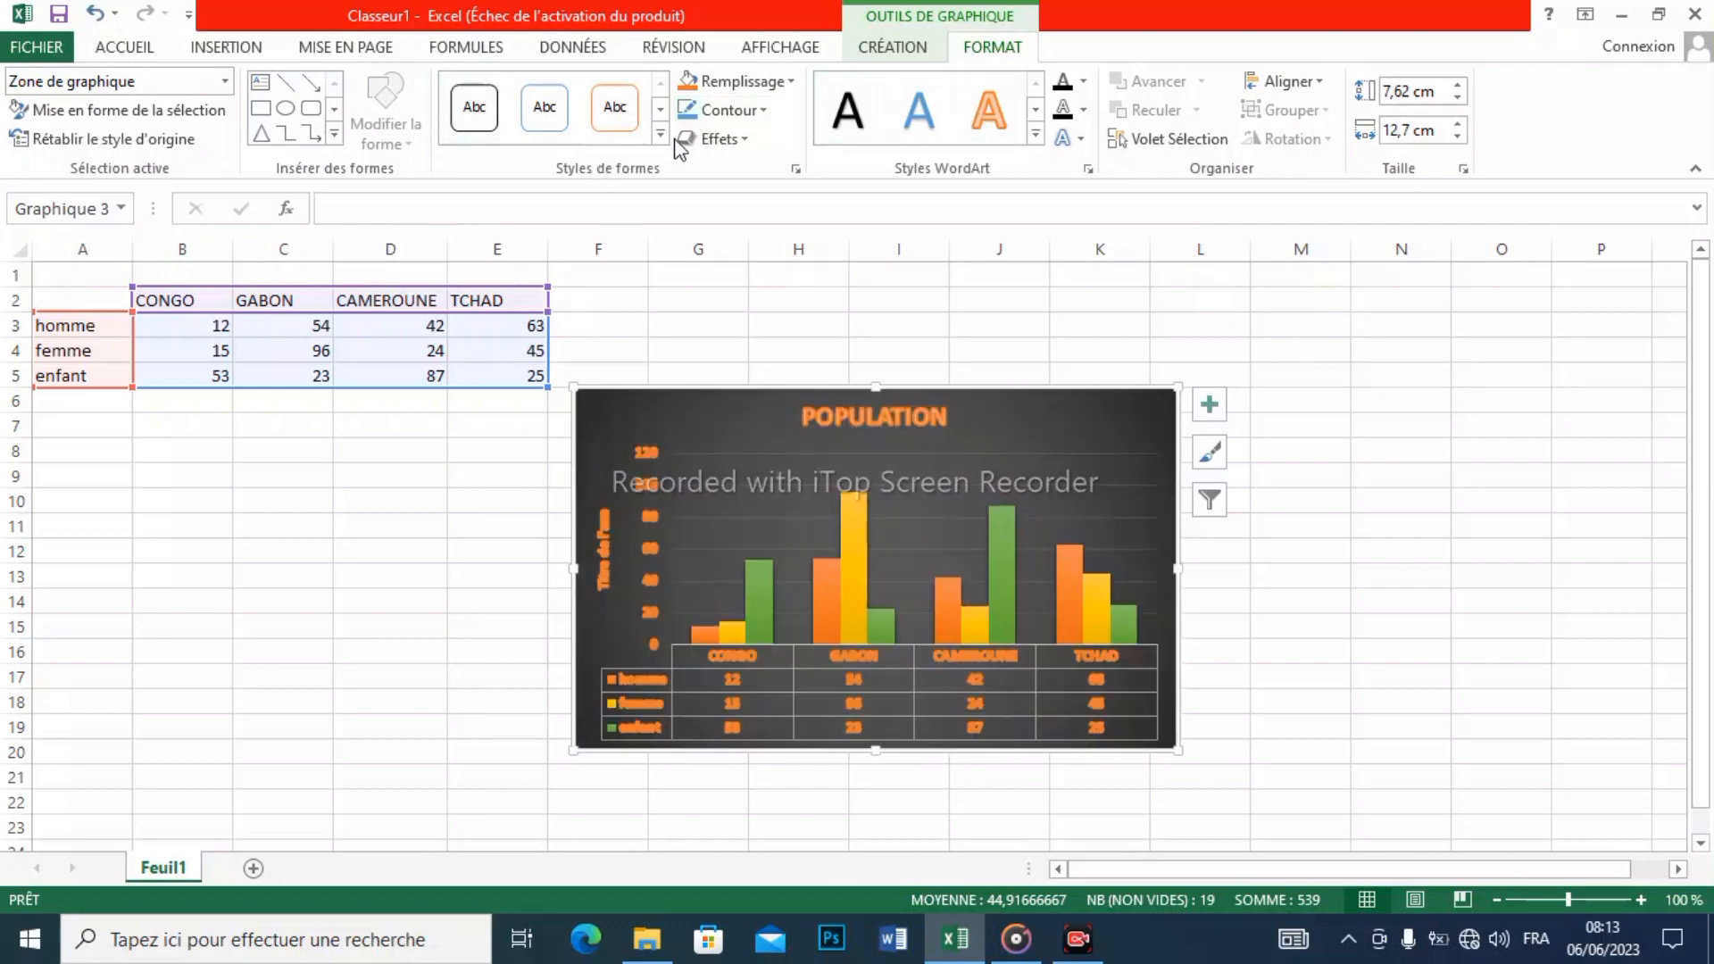
click(791, 83)
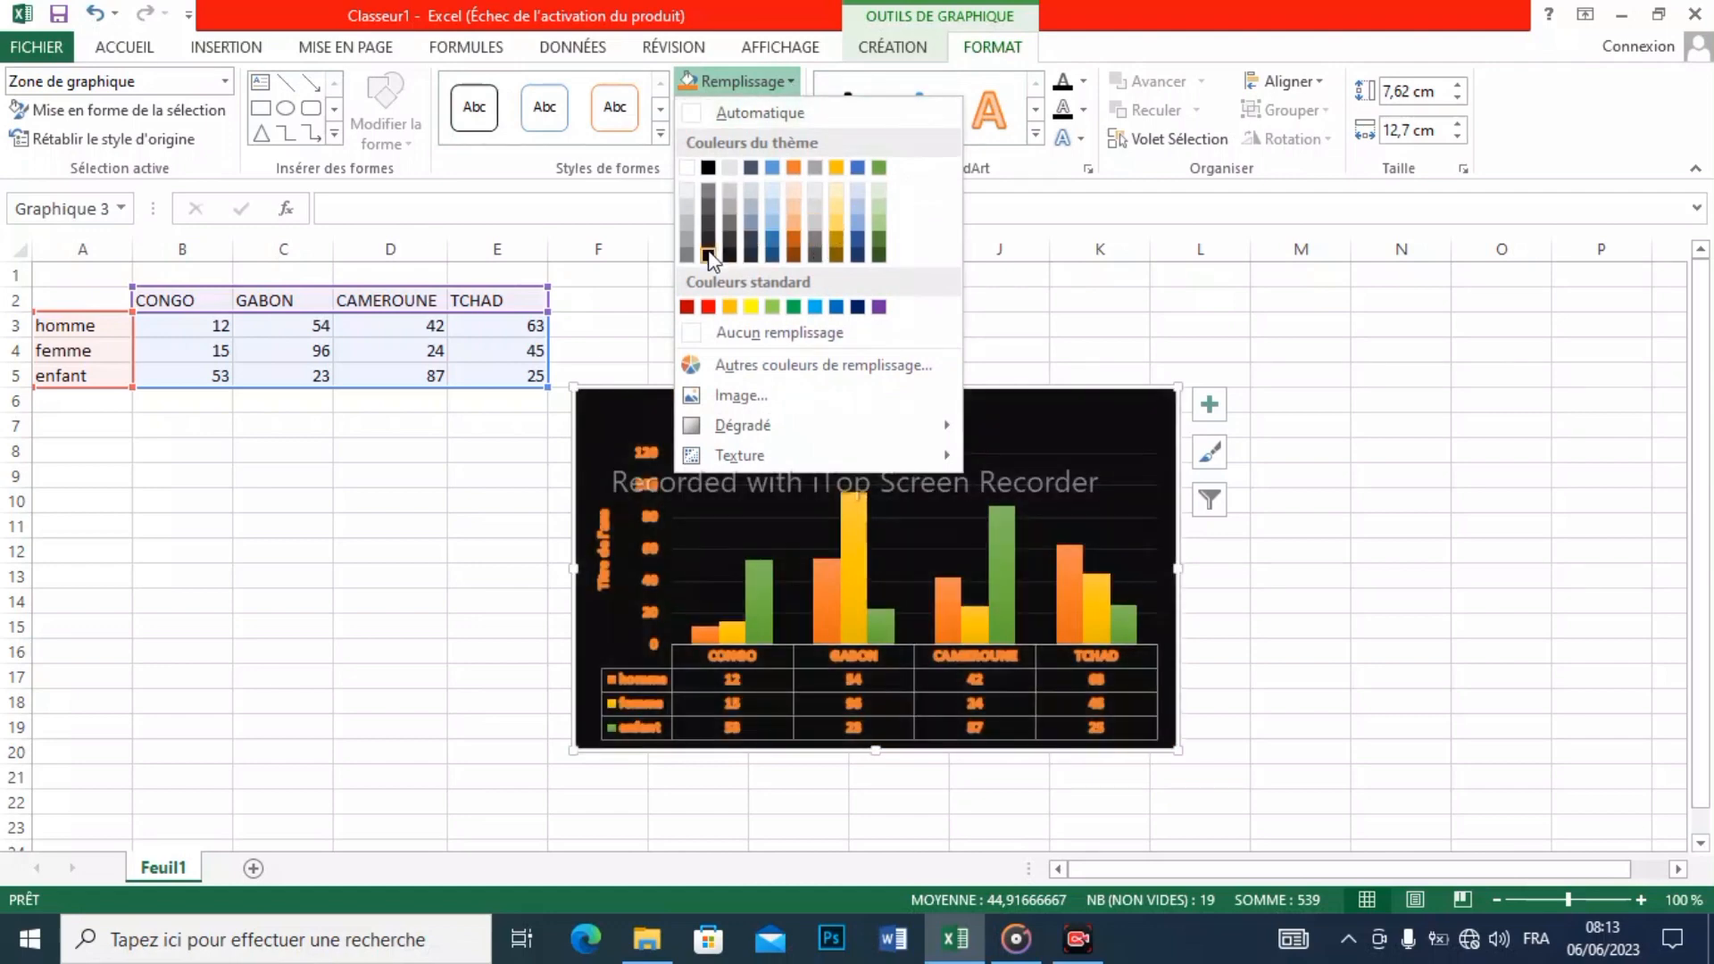
click(709, 255)
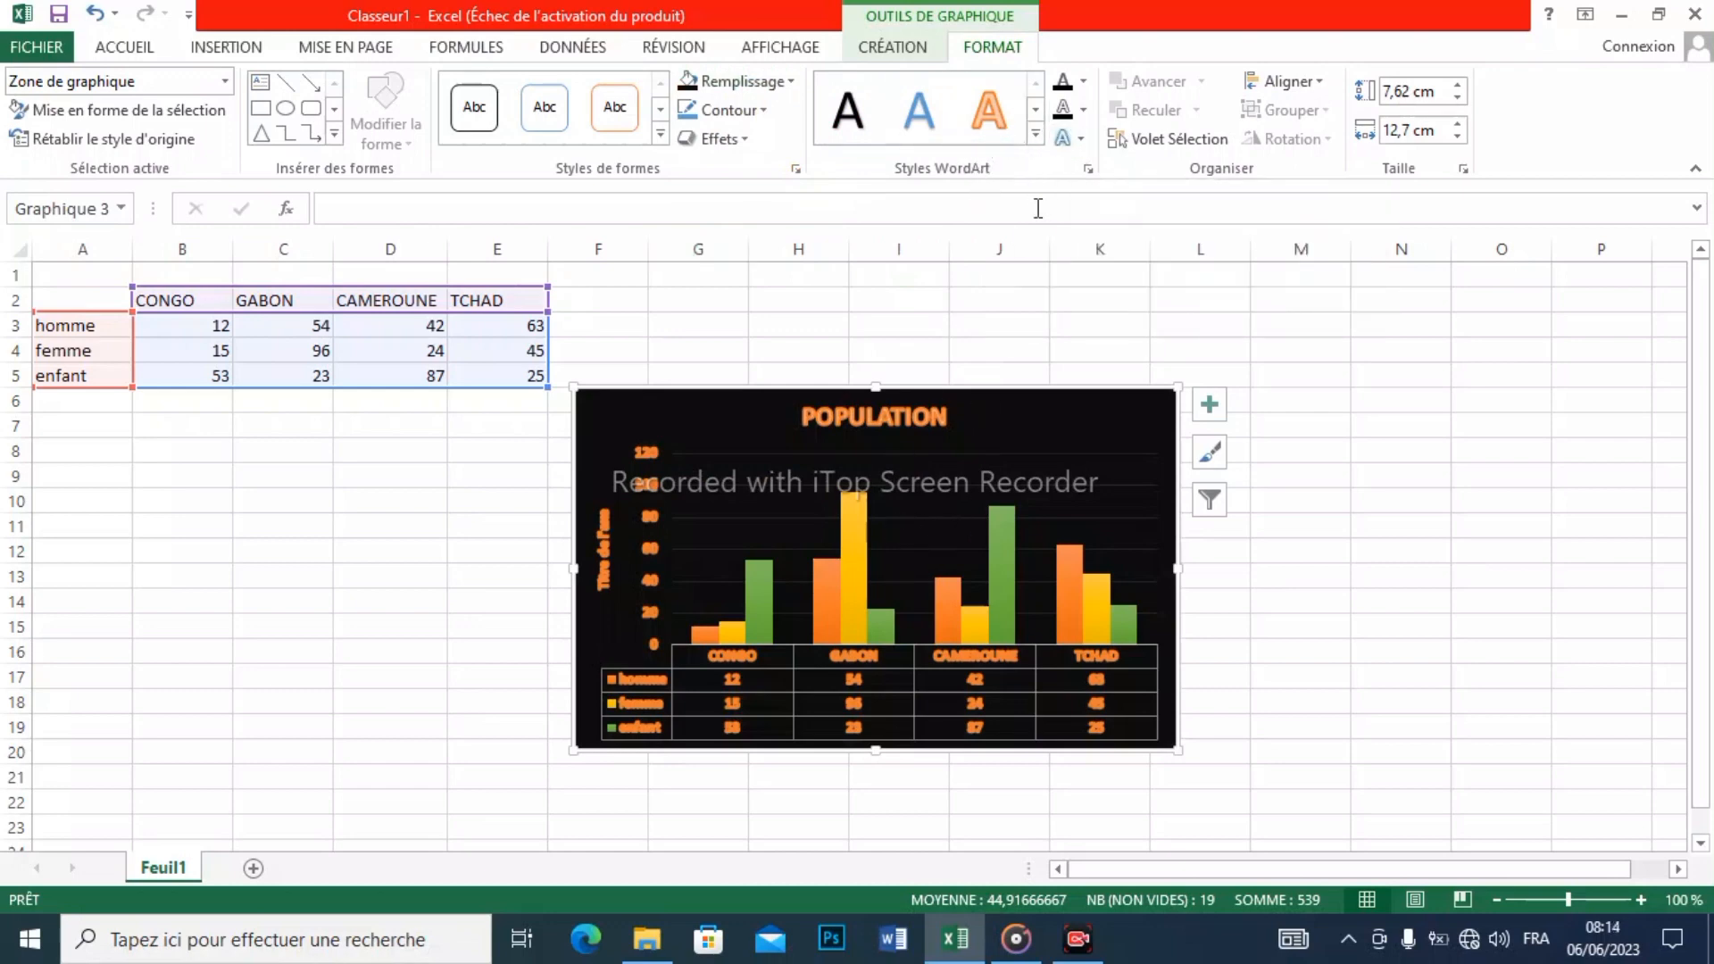
Step: Restyle all the chart's text with the black WordArt style and a white text fill
click(1083, 84)
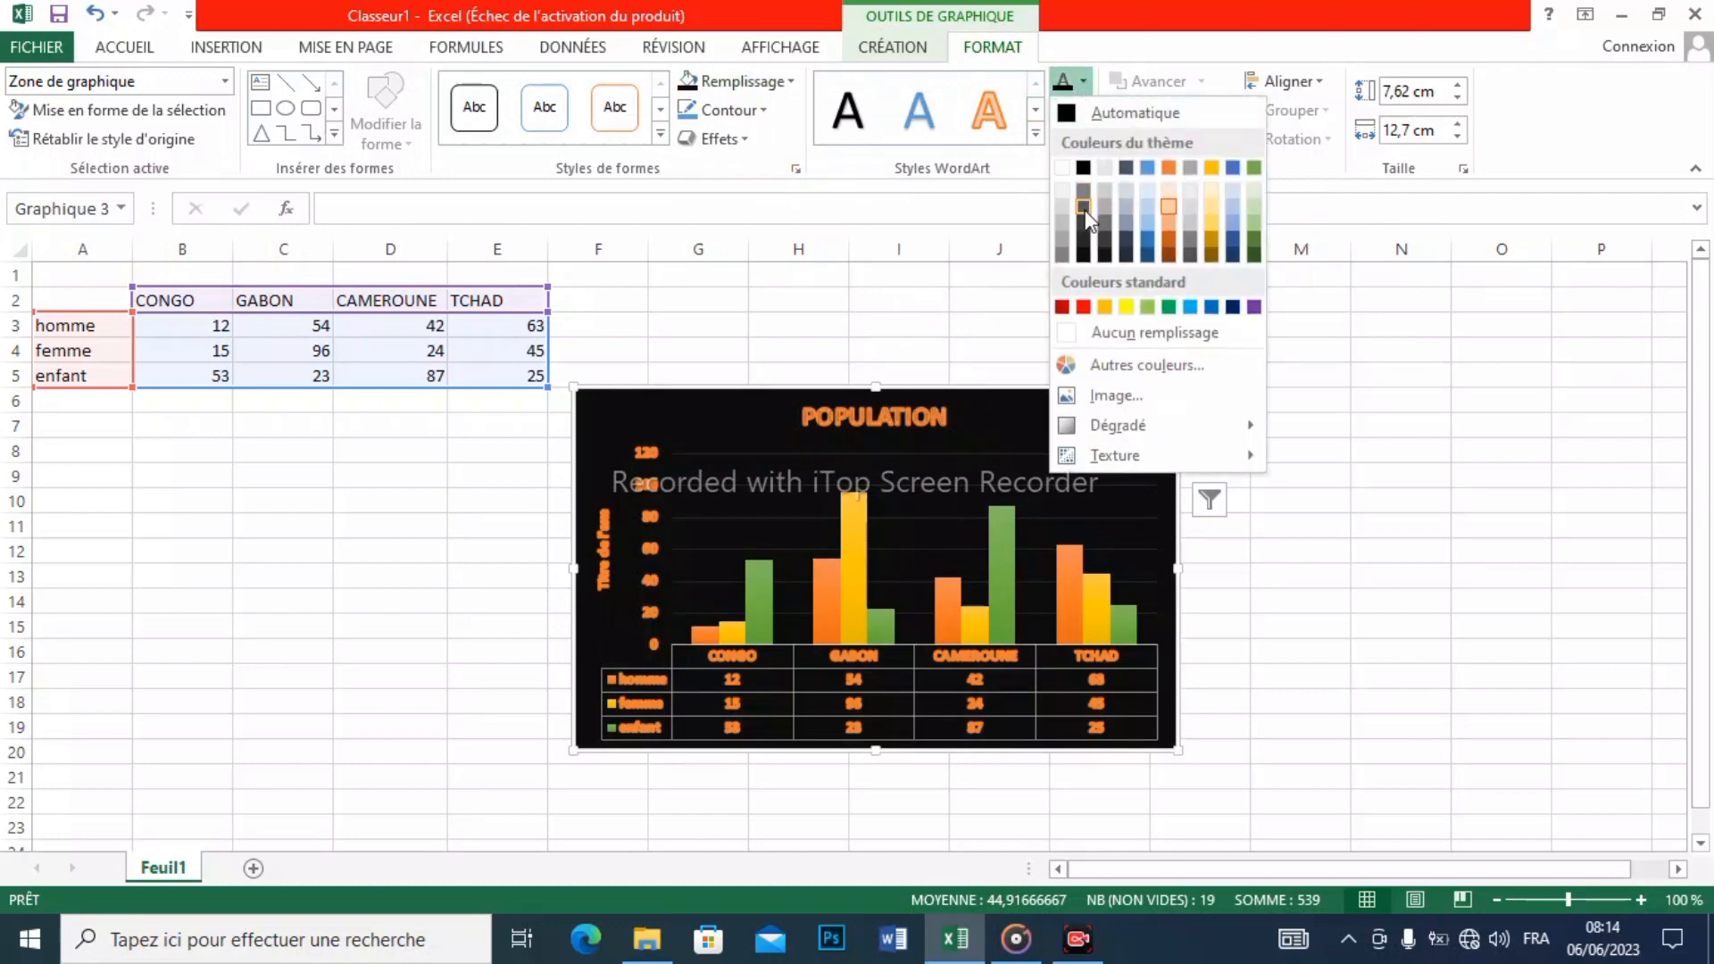
click(1105, 308)
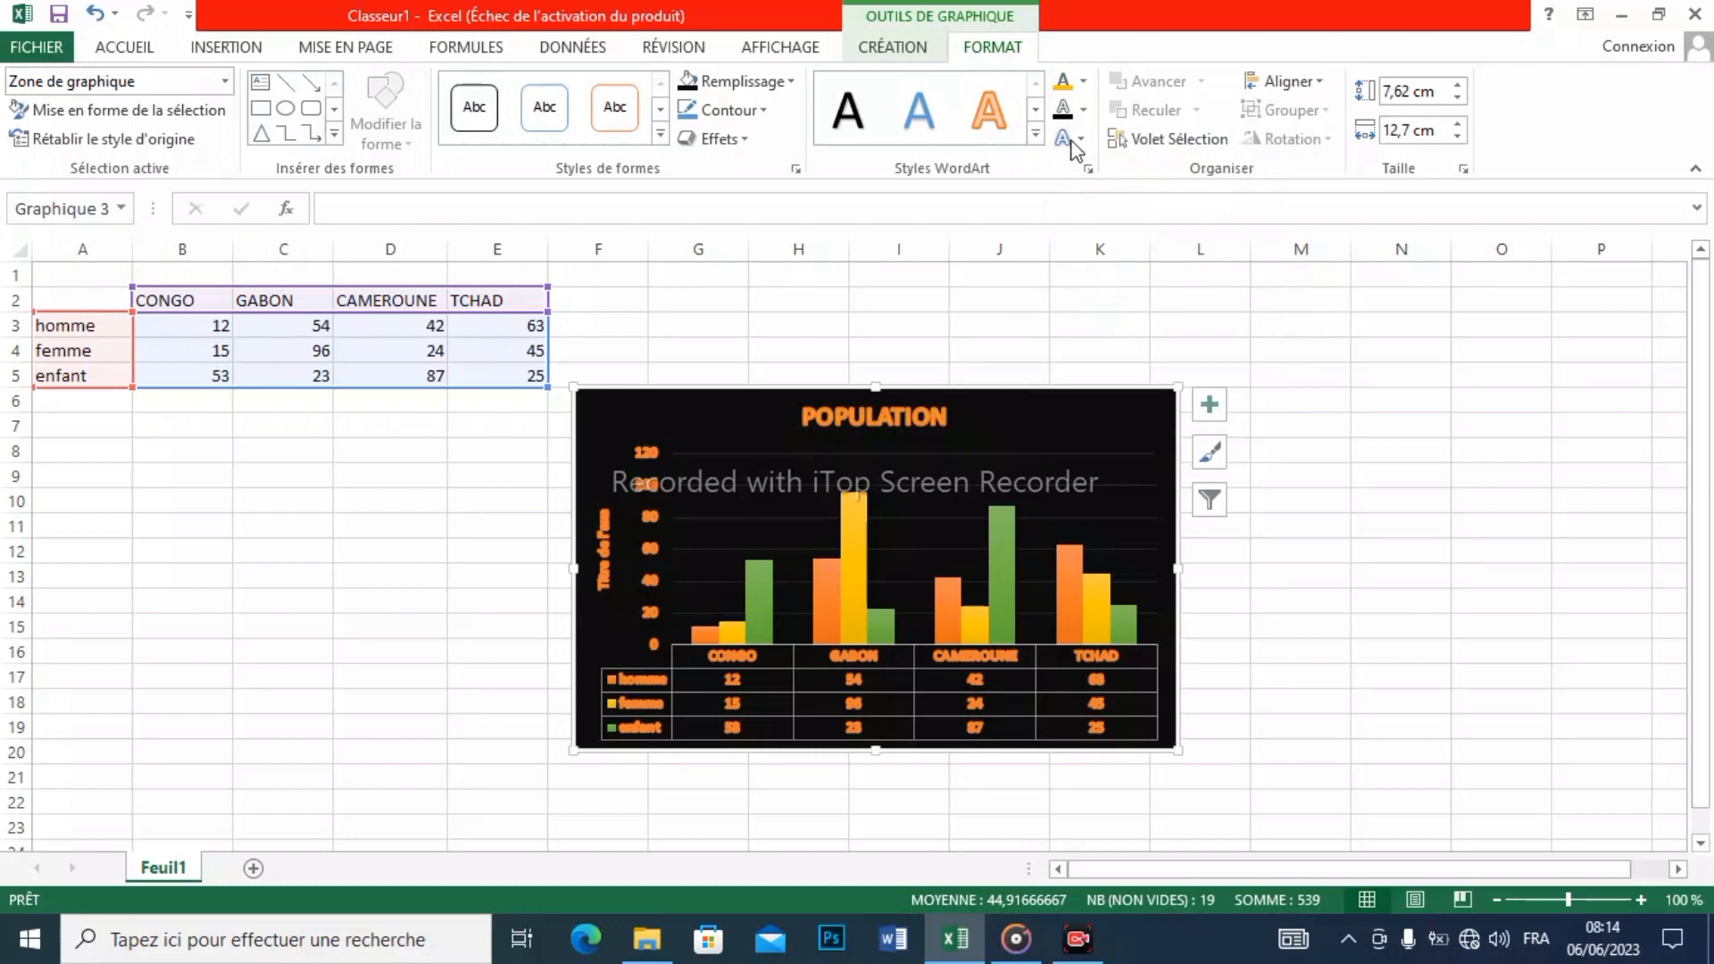
click(867, 129)
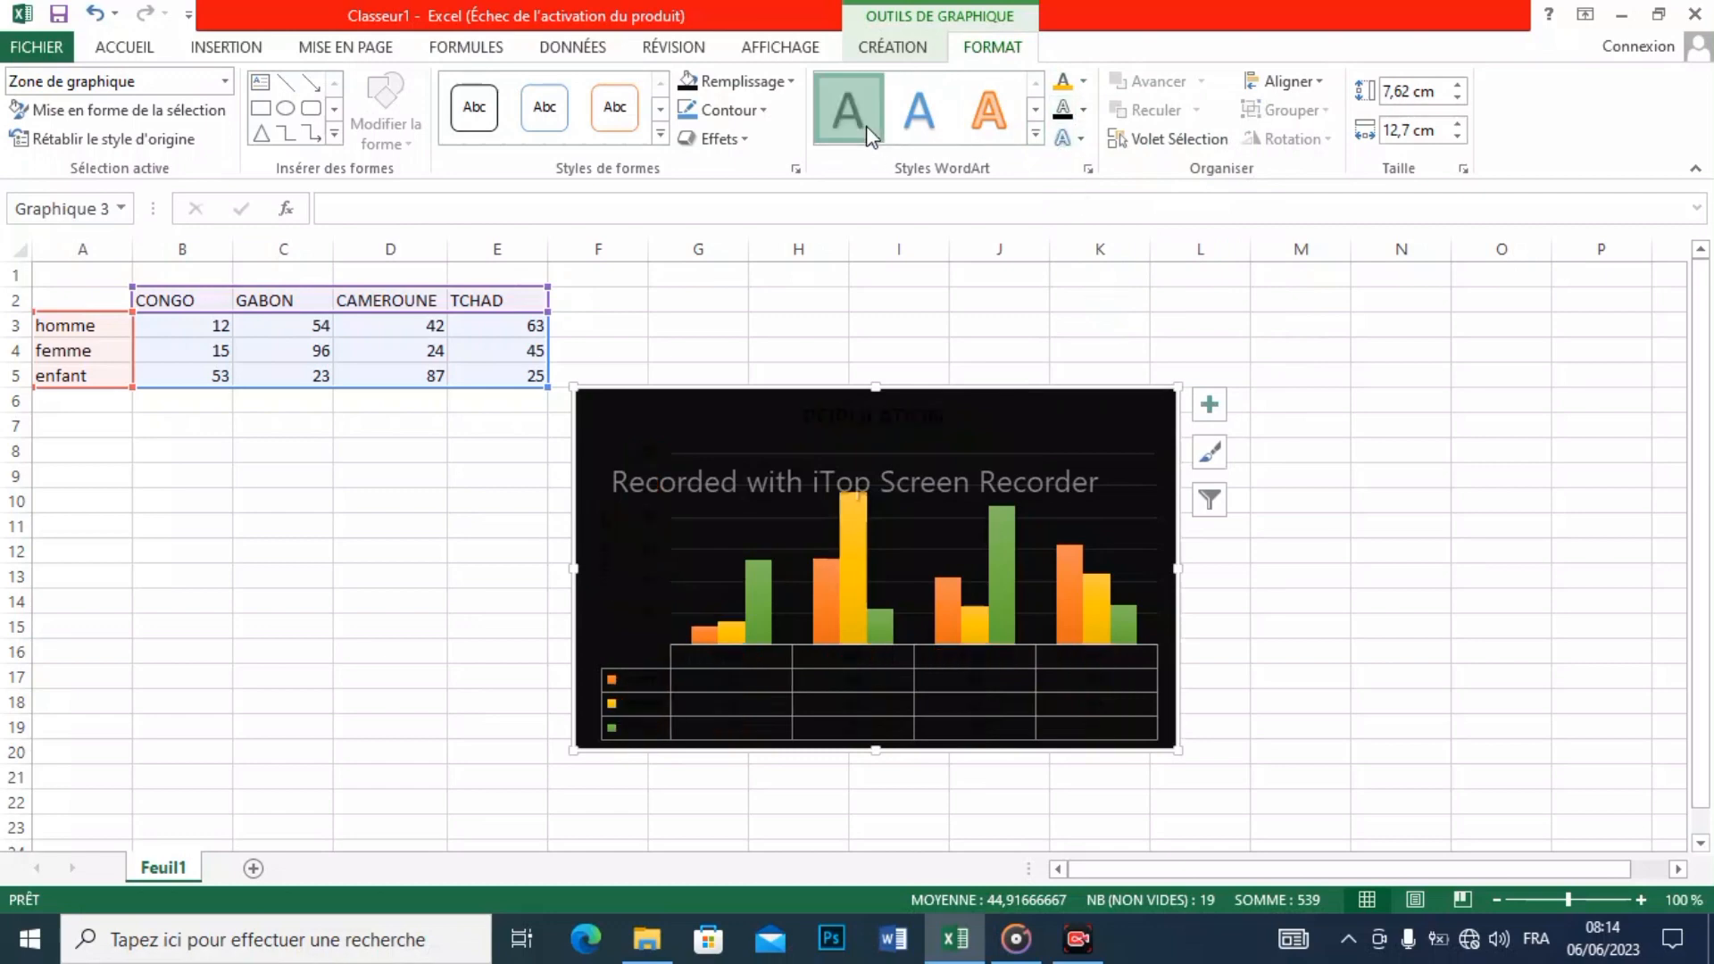
click(1084, 82)
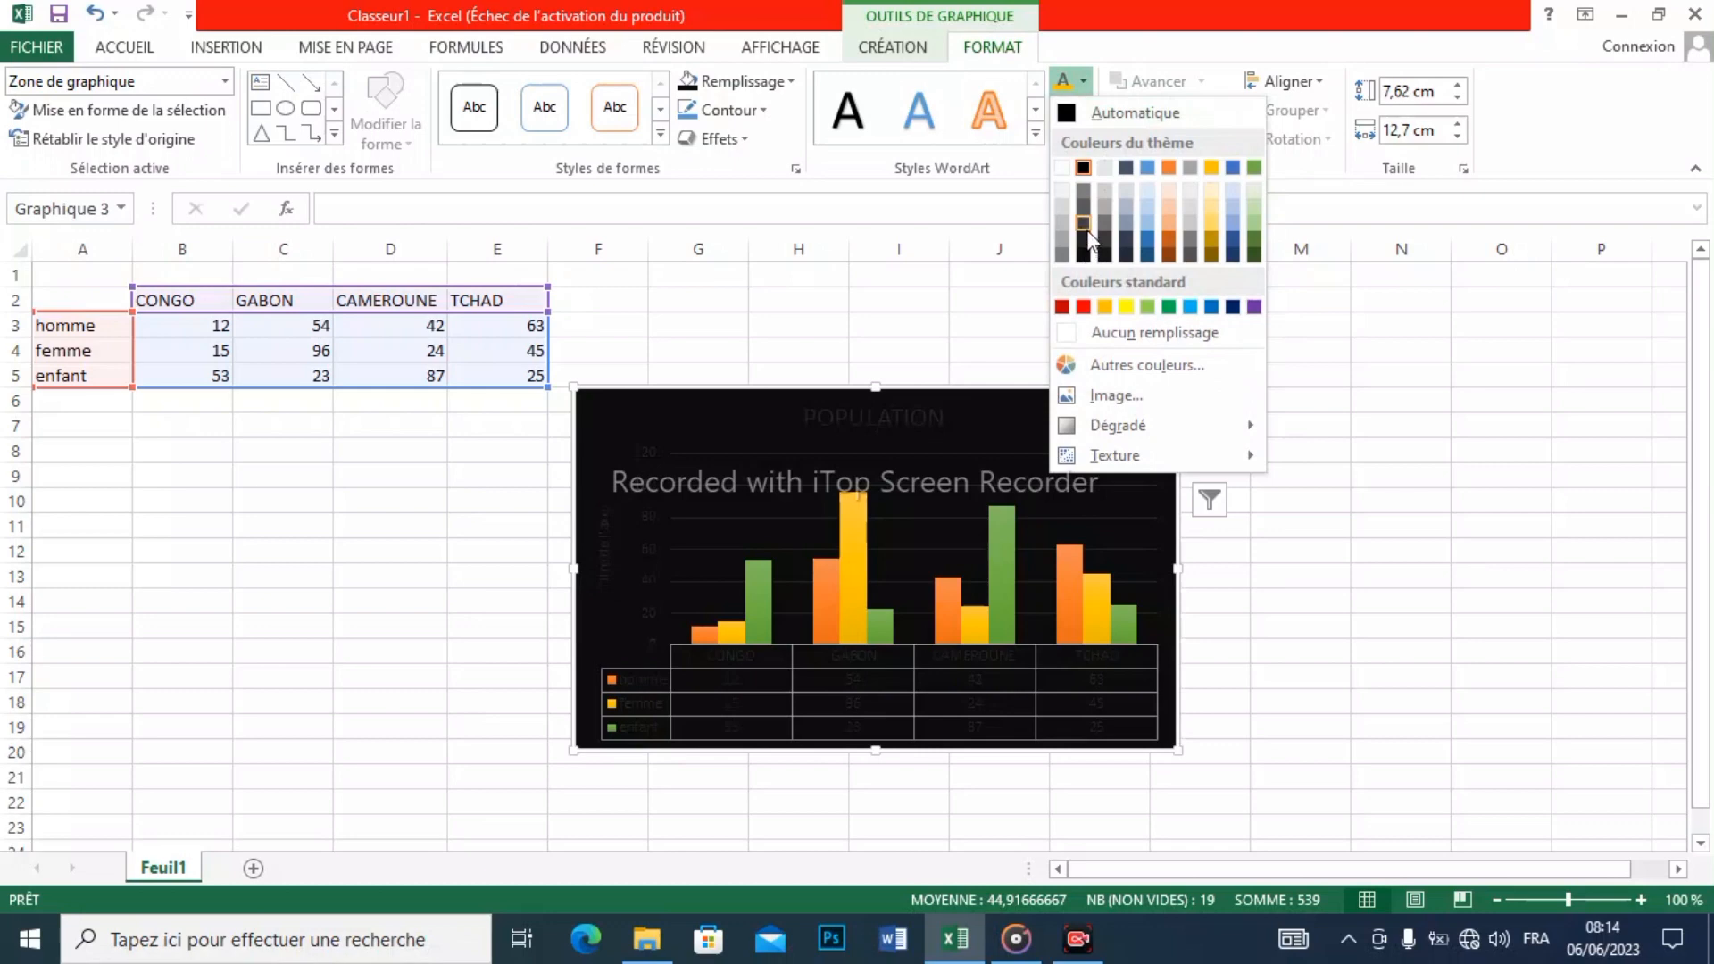
click(1064, 166)
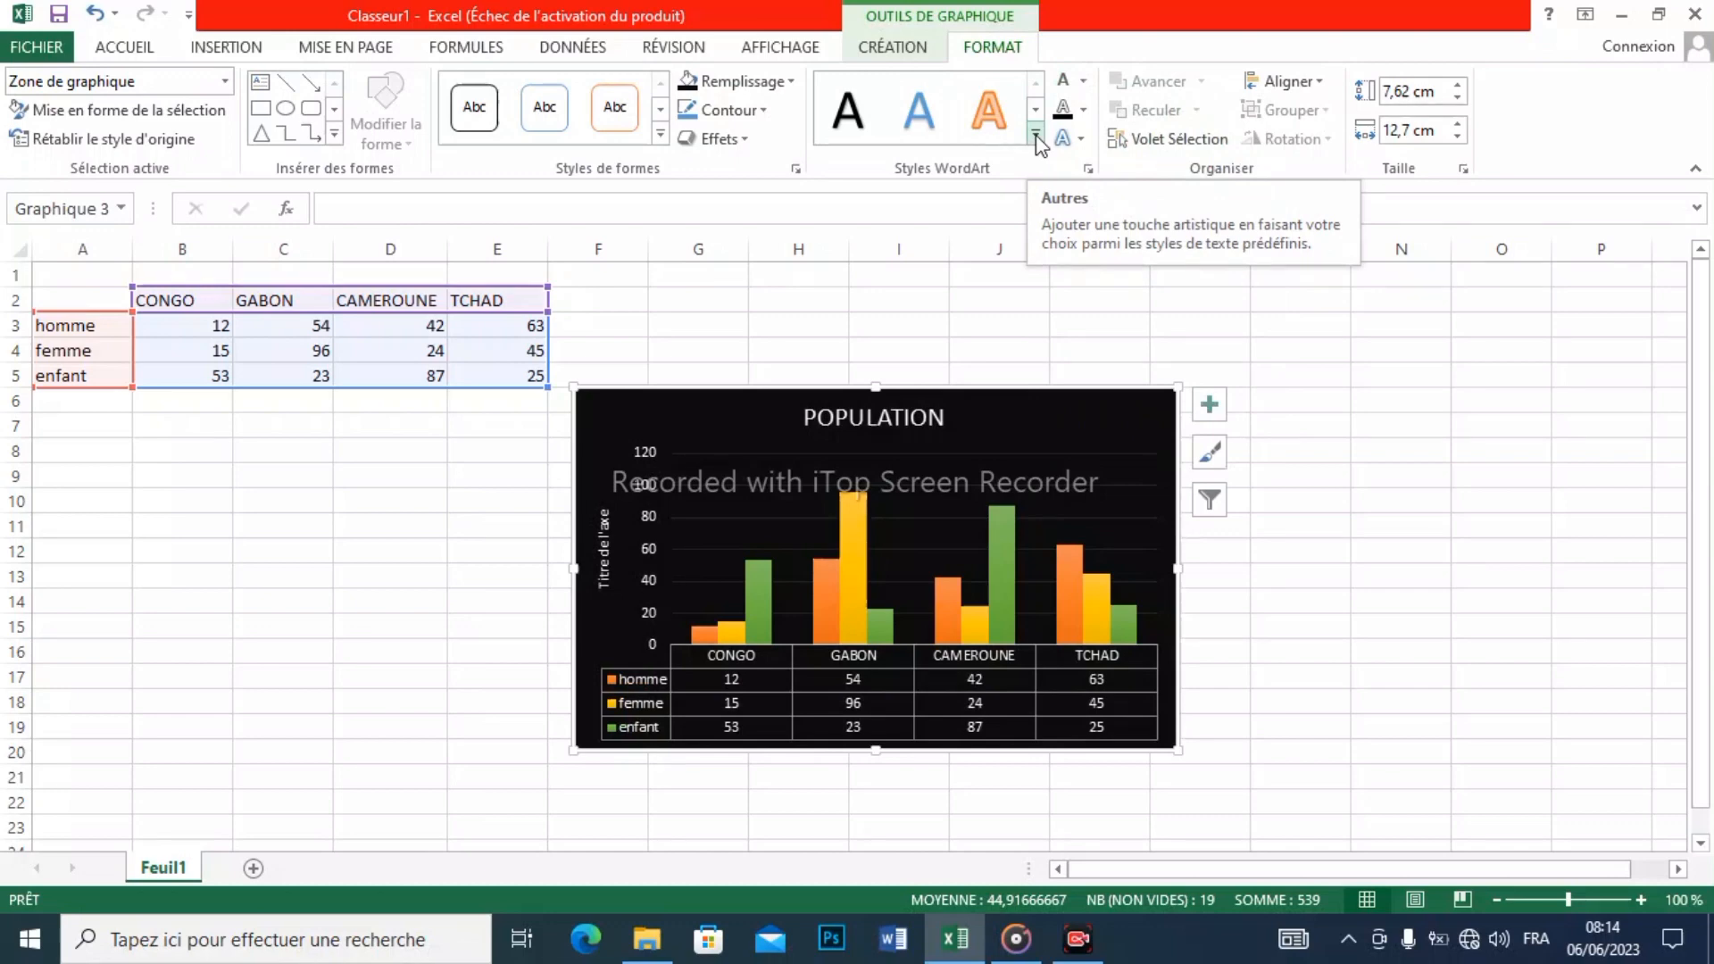
Step: Reapply the black WordArt style to the chart's text and restore its white text fill
click(1035, 135)
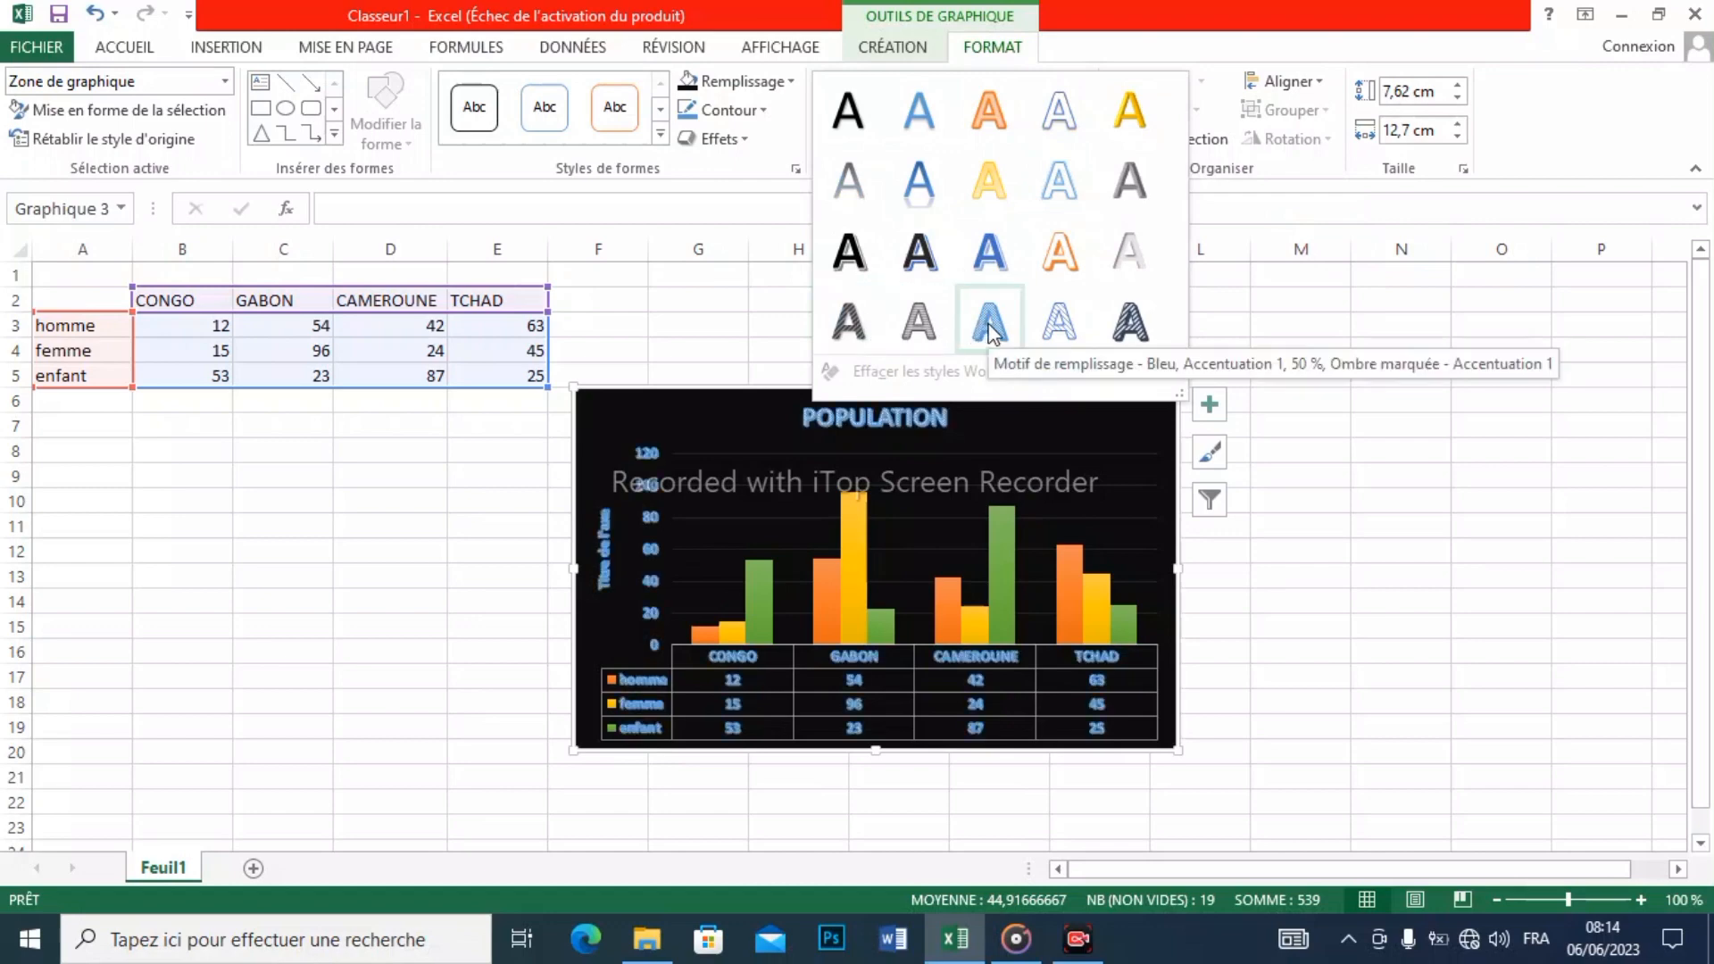
click(850, 129)
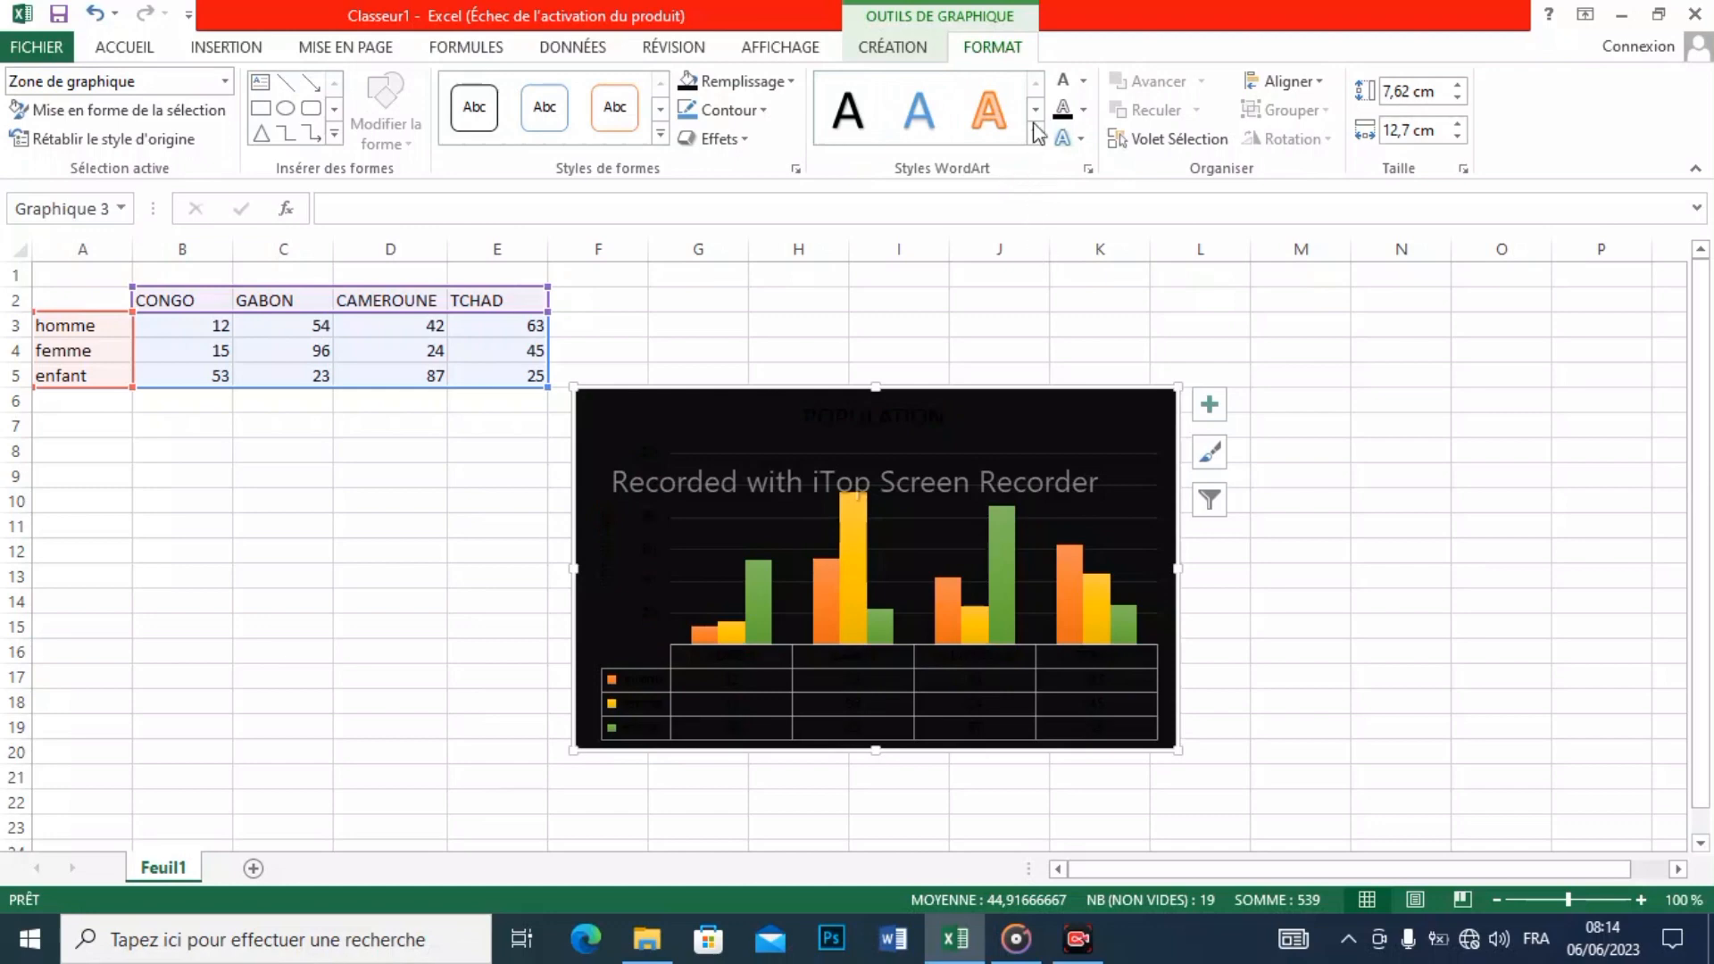
click(1065, 90)
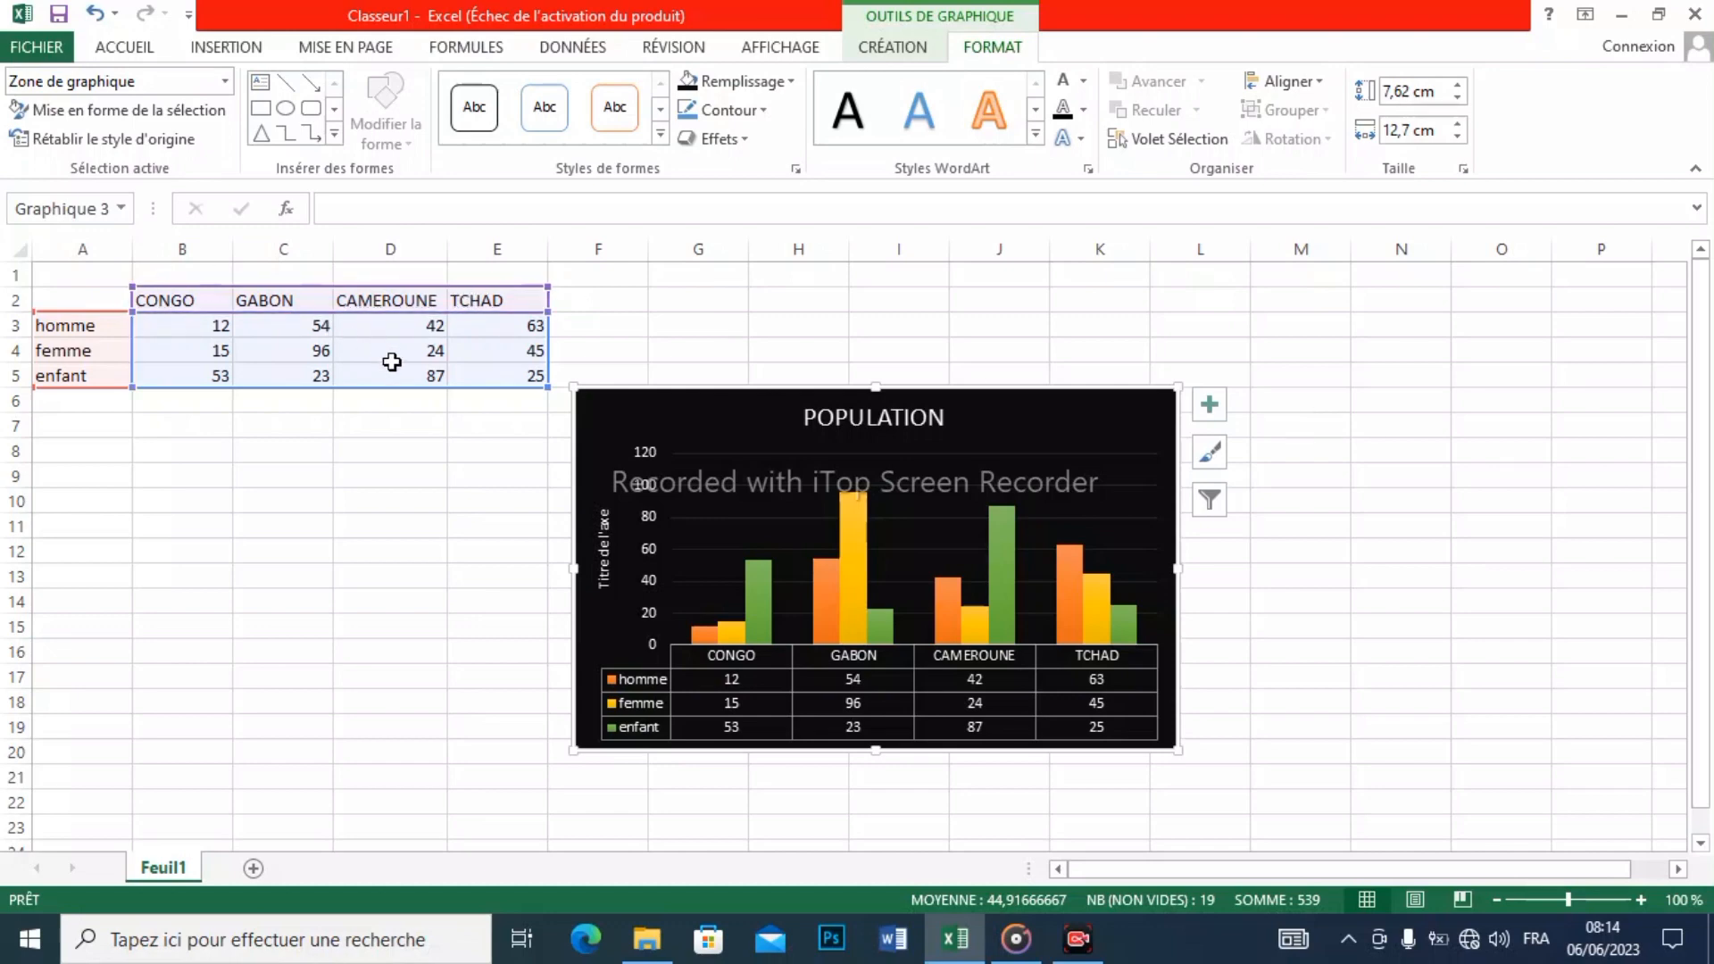
Step: Bring up the commands for inserting charts and other objects
click(240, 49)
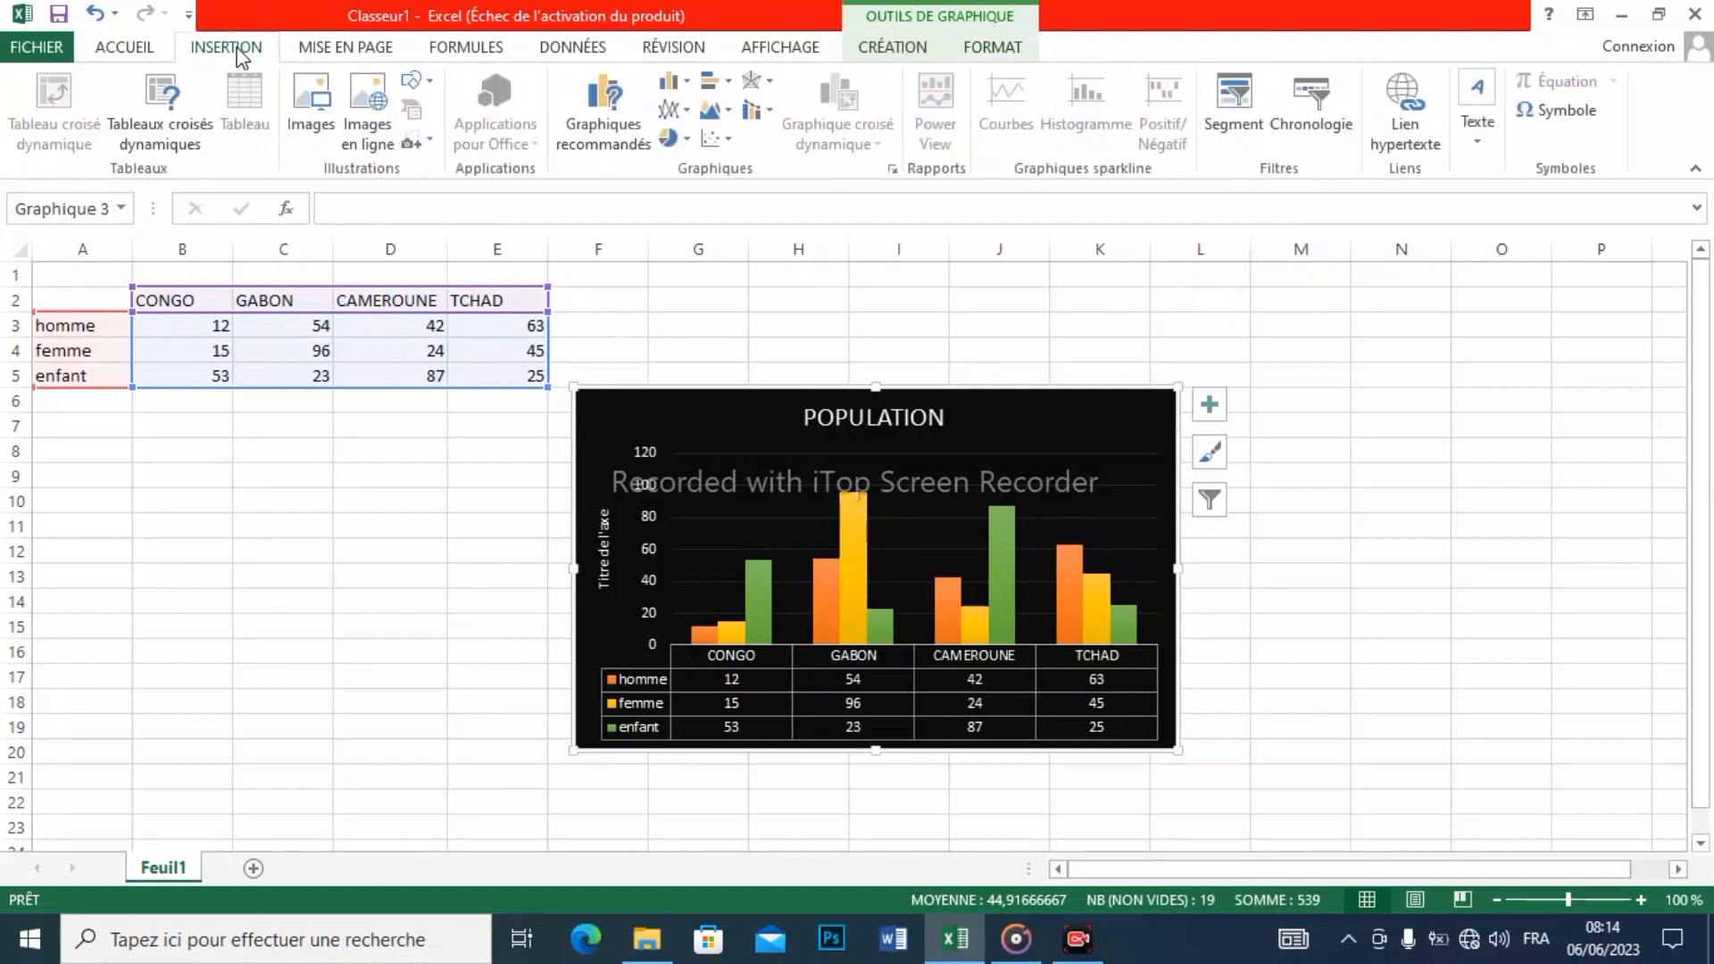